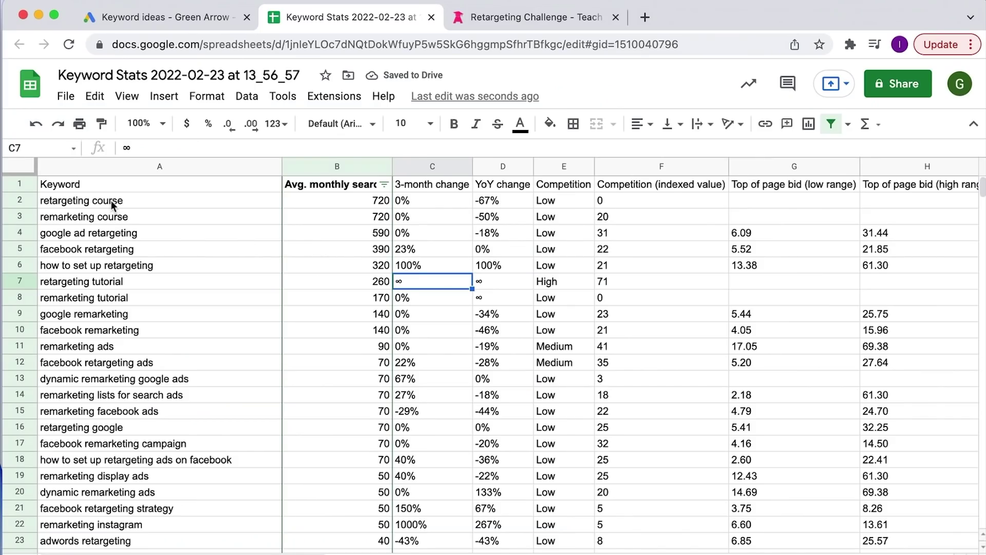
Step: Select the top five keywords (A2:A6), briefly highlight the retargeting course keyword, then deselect
drag(111, 200, 111, 280)
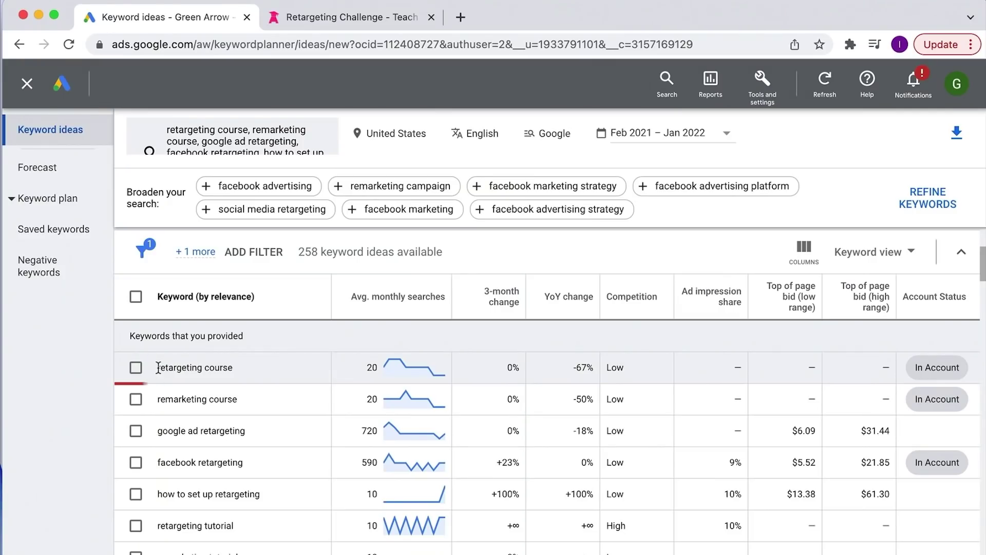
drag(157, 368, 234, 367)
click(236, 375)
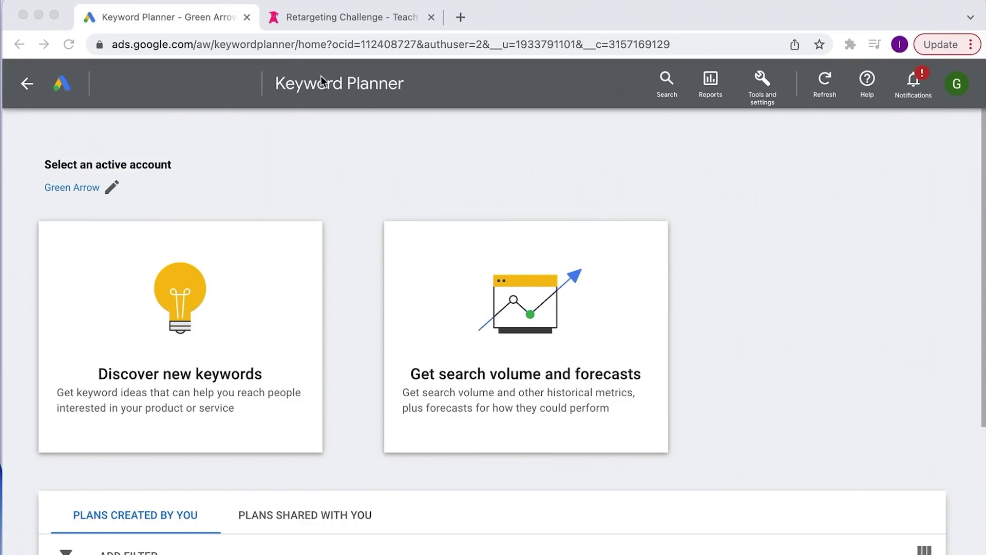
Step: Go to the Keyword Planner start page via Tools and settings > Planning
click(386, 171)
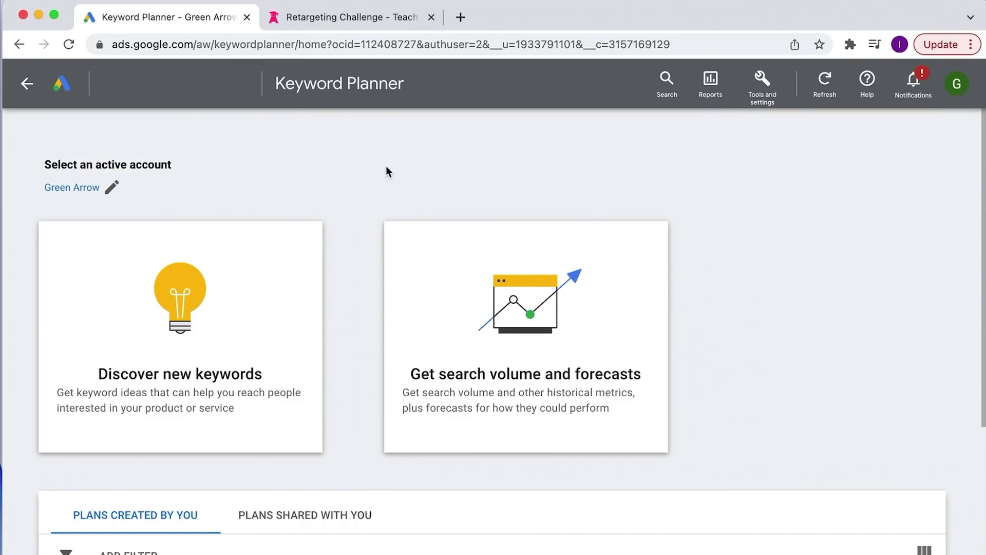
click(762, 87)
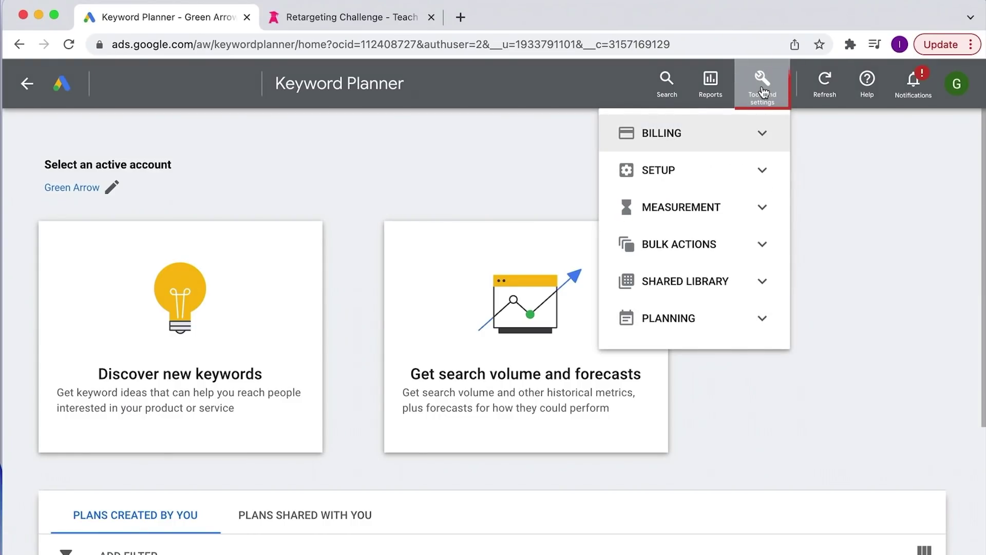
click(672, 320)
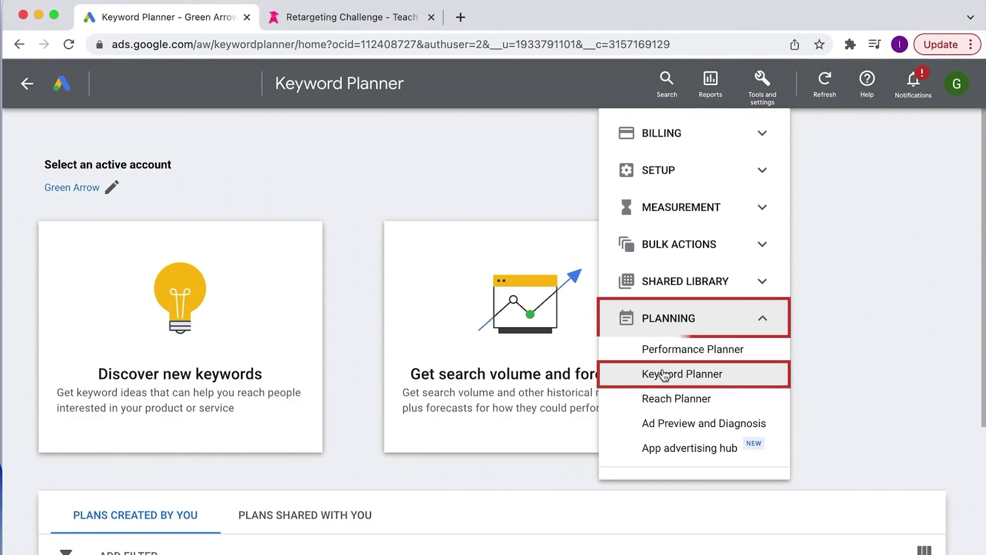
click(511, 172)
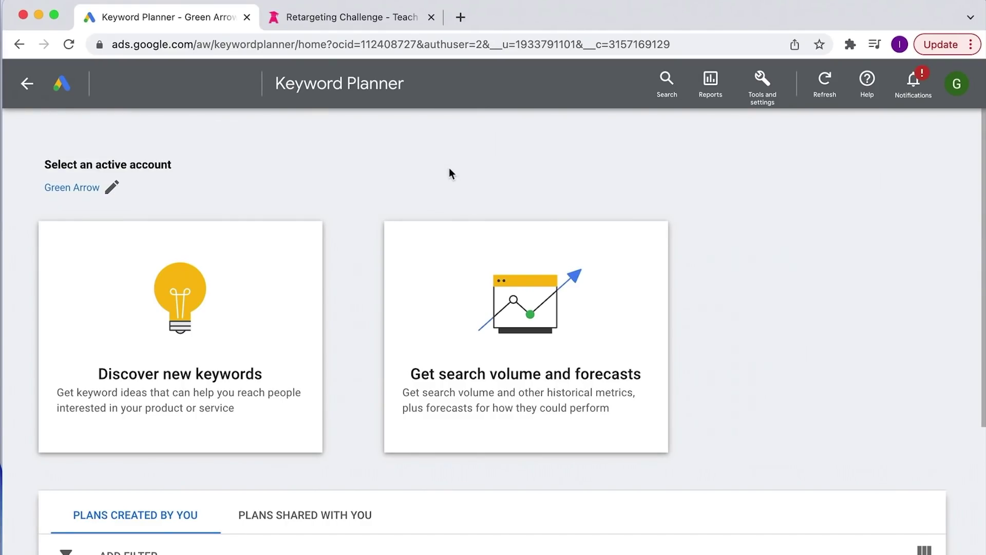
click(193, 314)
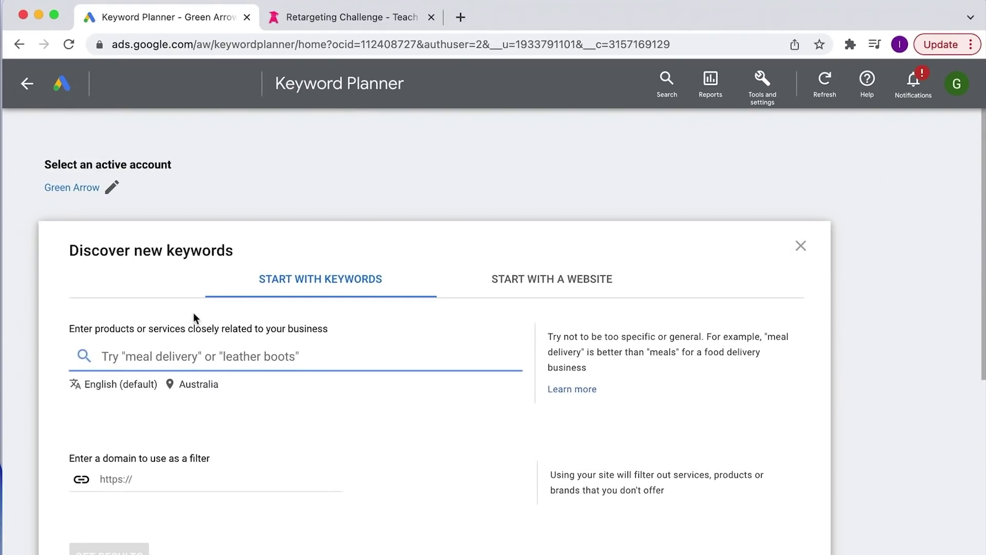
scroll(889, 312, down, 2)
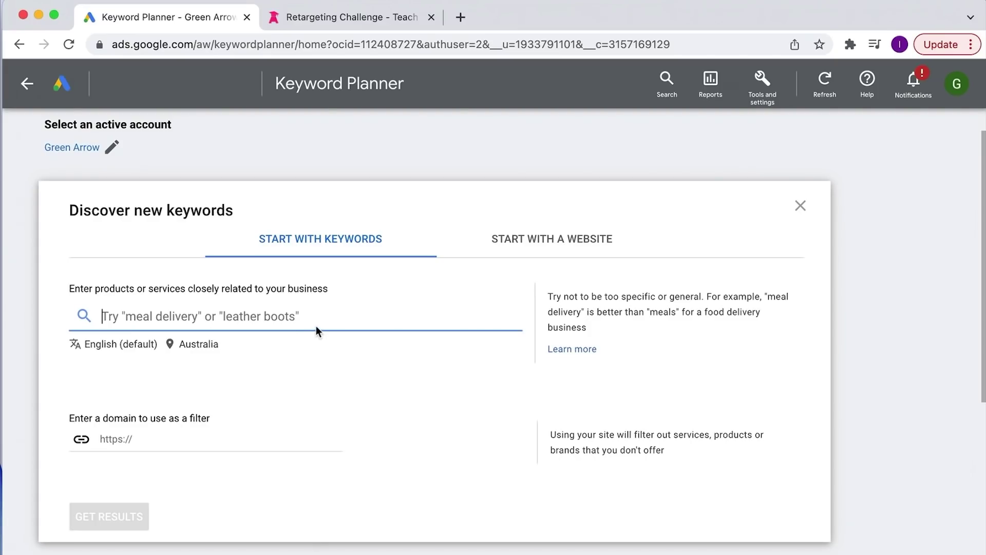
click(568, 241)
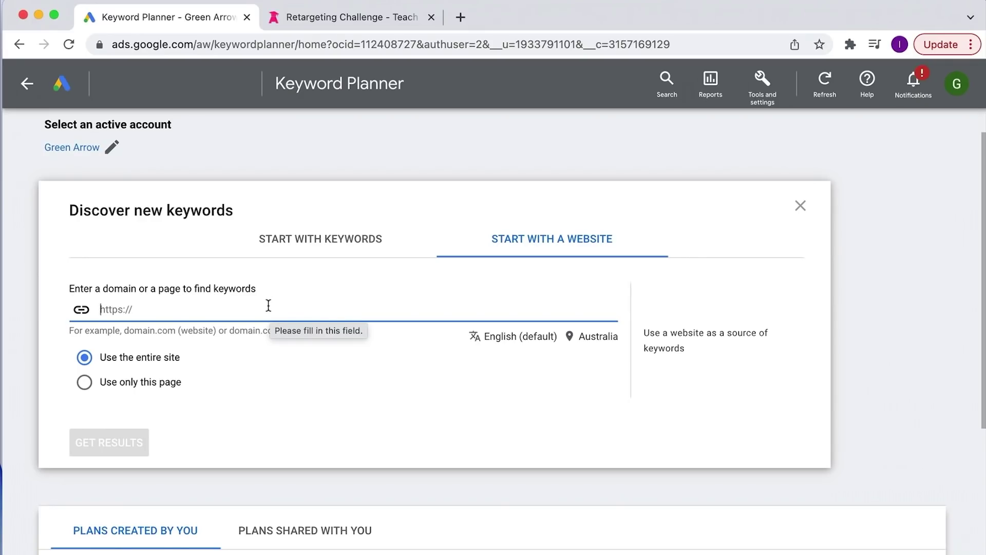
click(301, 242)
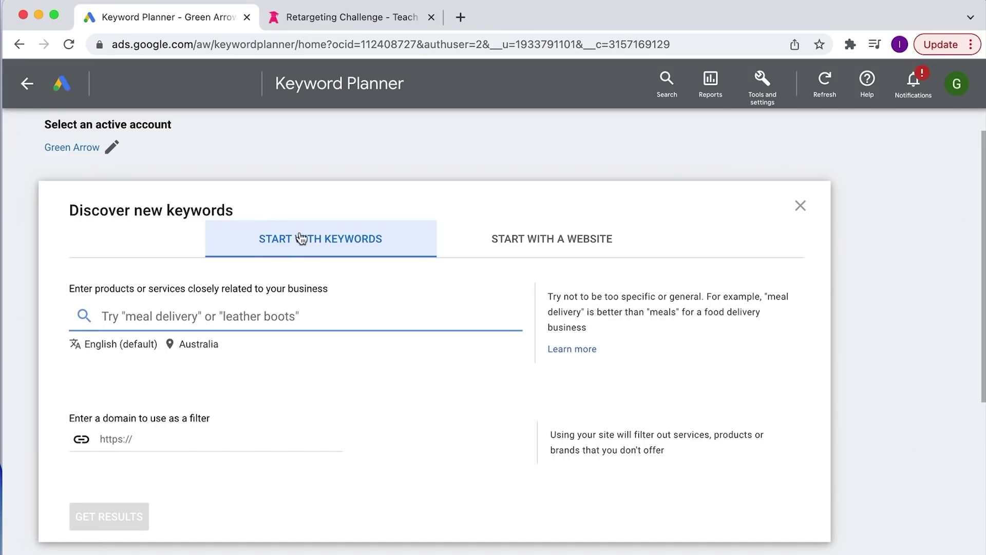
Step: Switch to the Retargeting Challenge tab to view its landing page
click(312, 20)
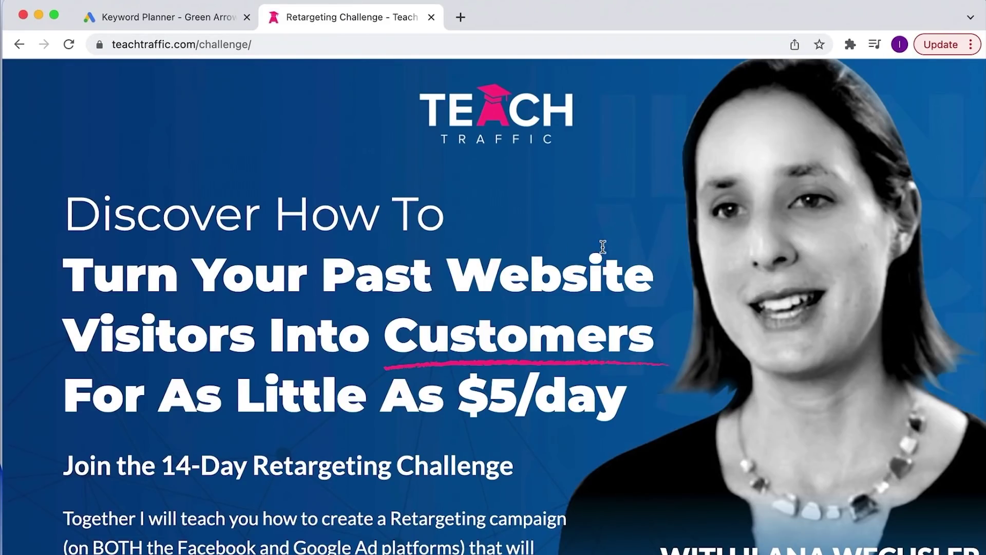
scroll(603, 247, down, 3)
scroll(602, 246, up, 3)
Step: Add seeds retargeting course, remarketing course and google ad retargeting, fixing typos
click(146, 18)
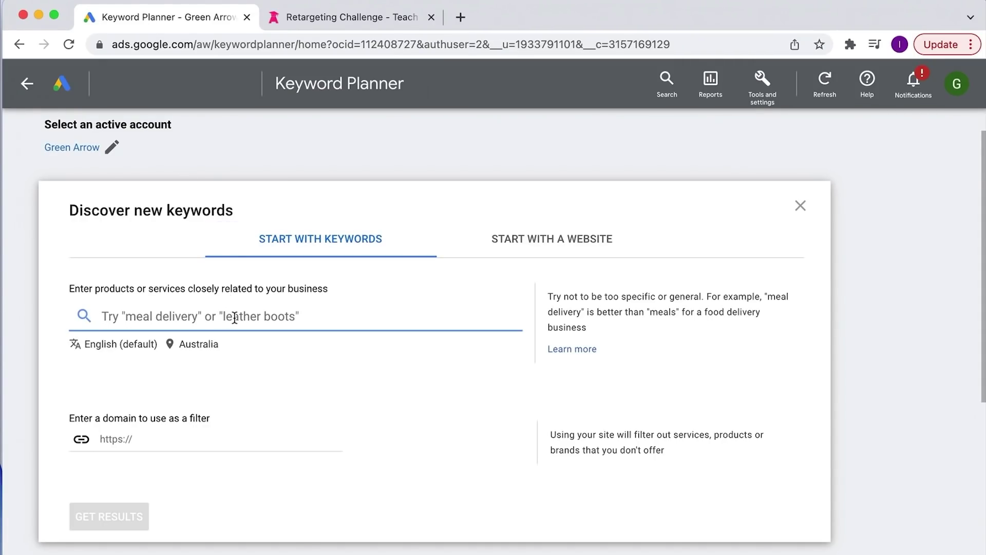
text(retargeting course)
key(Return)
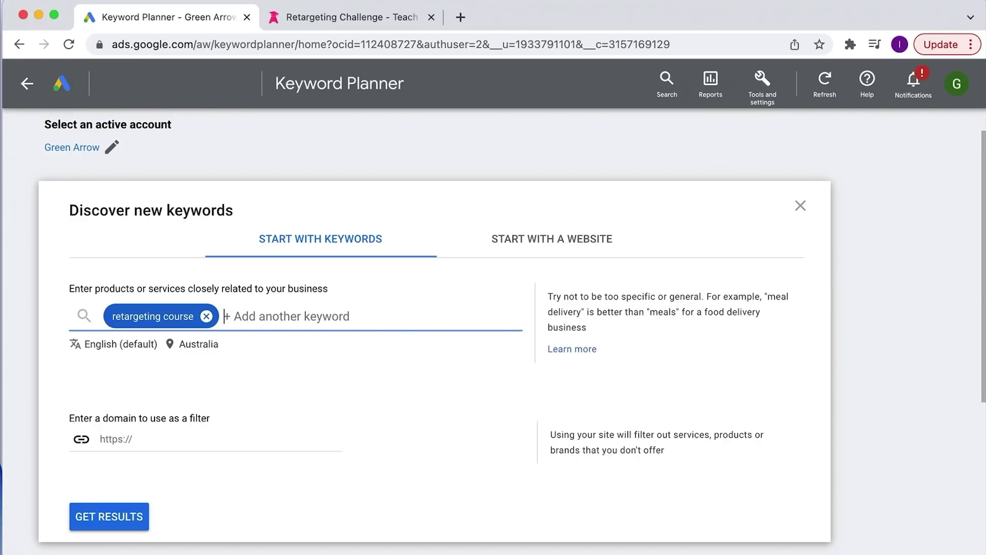
text(remarketing c)
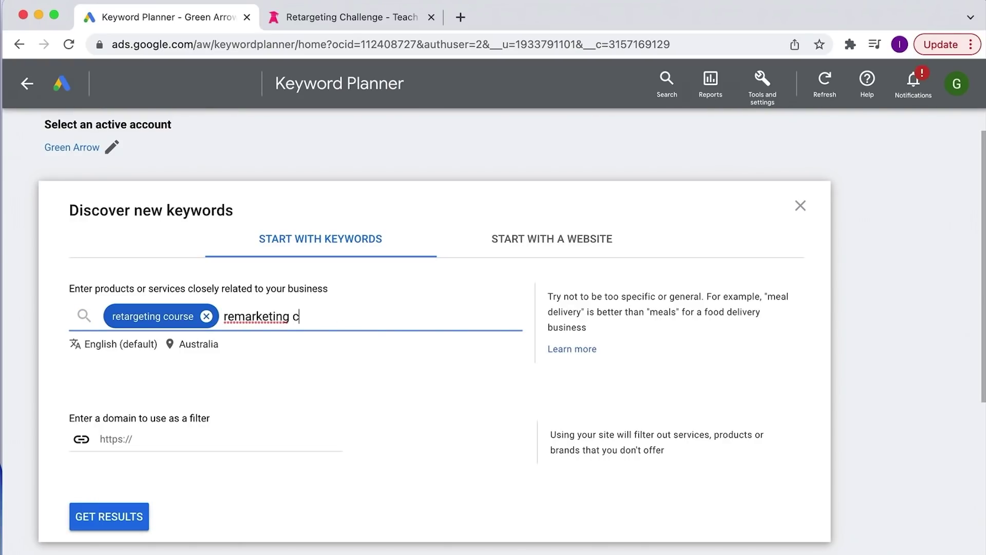
text(ourse)
key(Return)
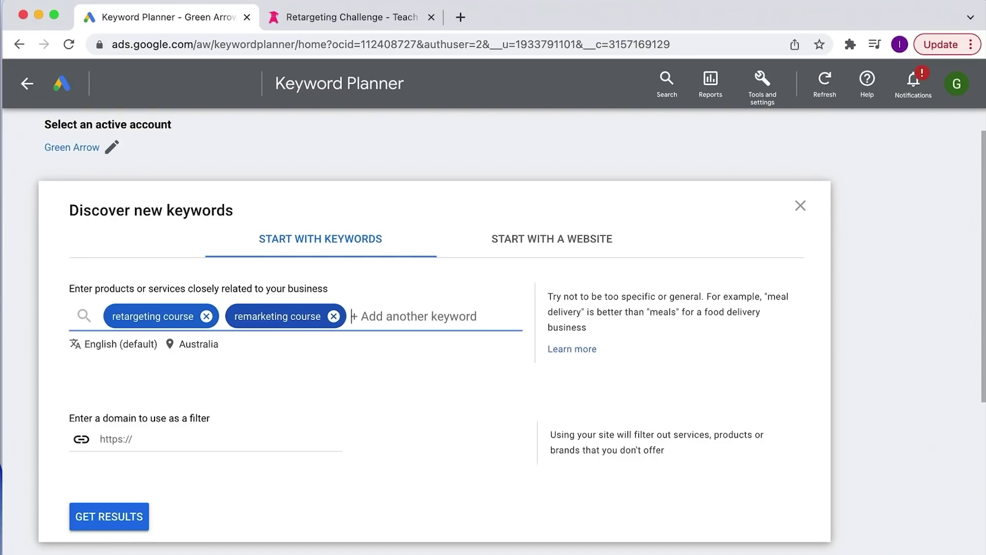
text(google )
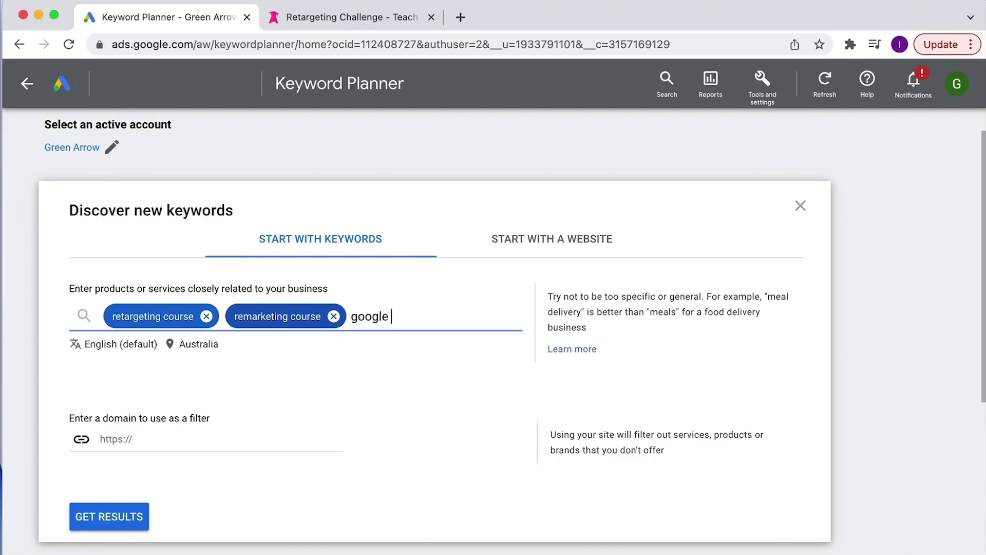
text(ad retare)
key(BackSpace)
text(geting)
key(Return)
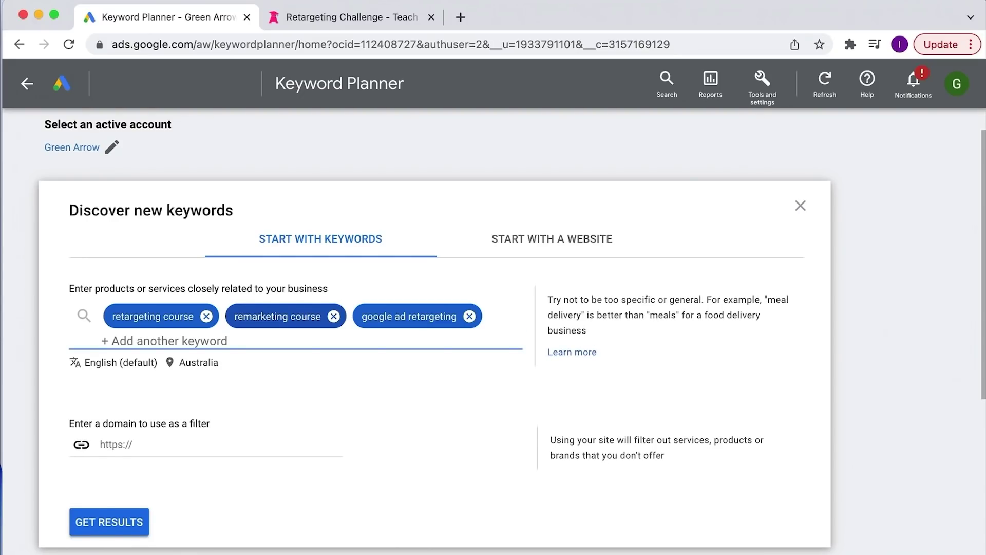
text(facebook ret)
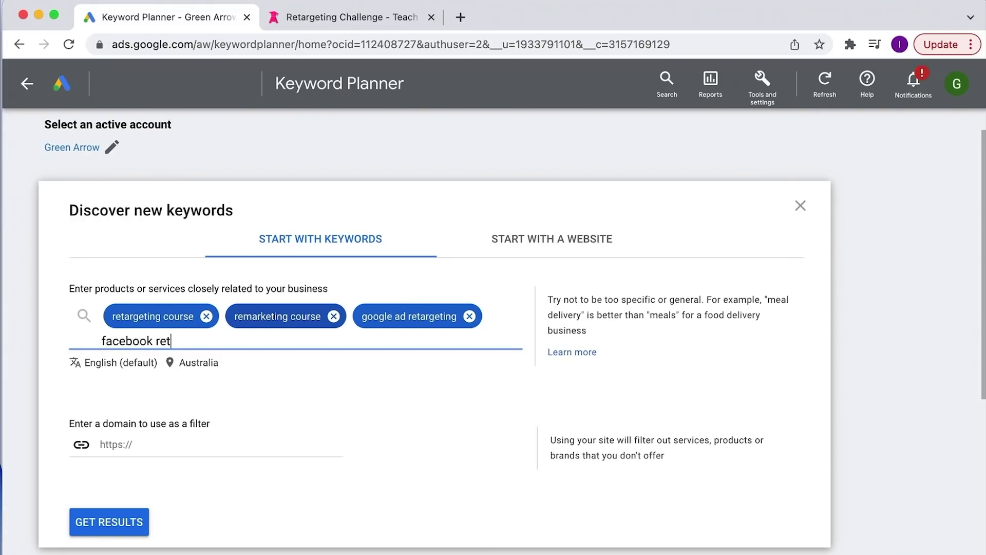
text(argeting, )
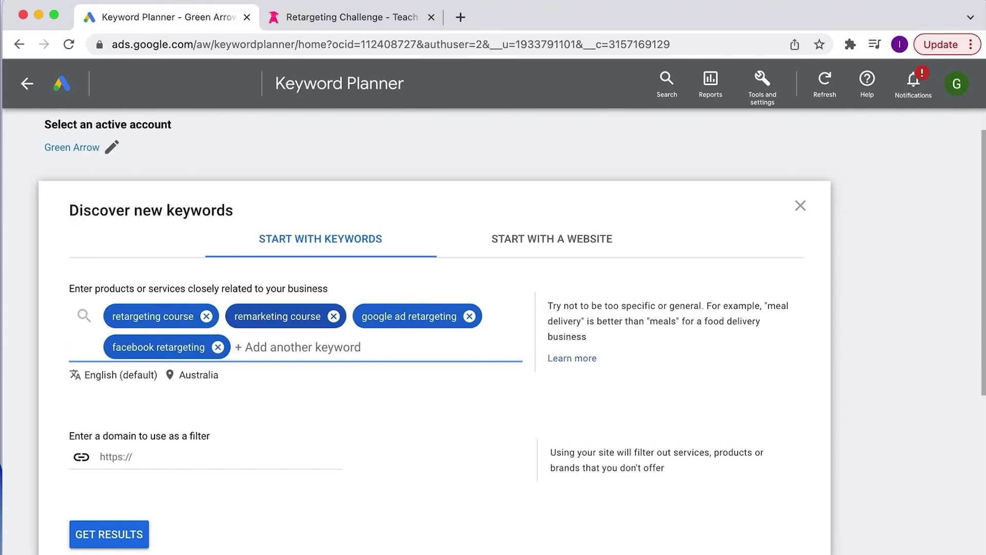
text(how to set up re)
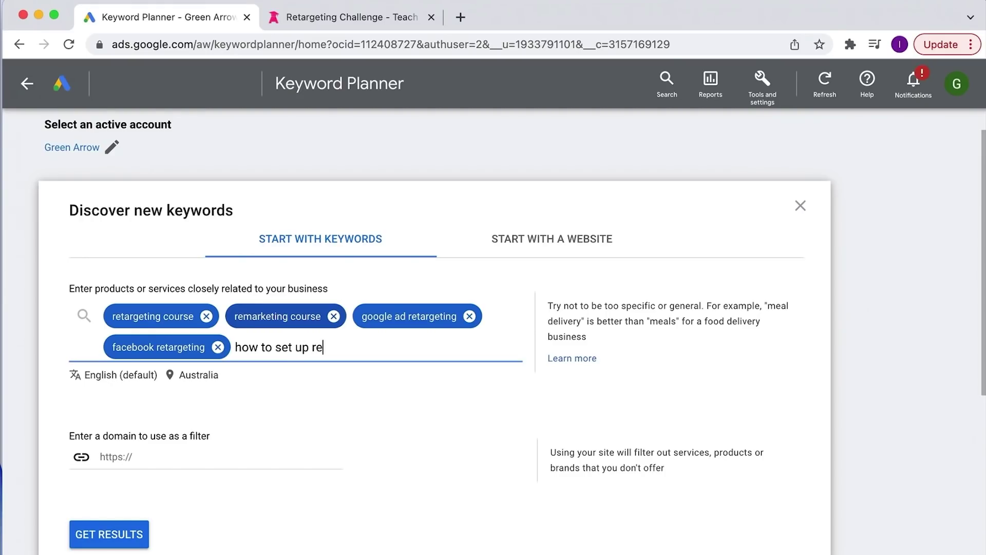
text(targeting)
text(, )
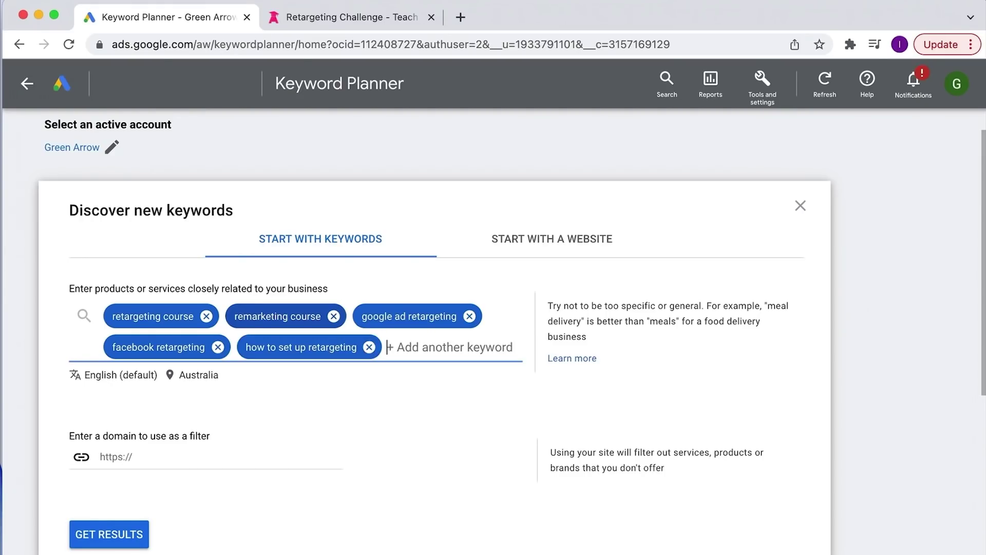
text(d)
Step: Add how to set up retargeting, retargeting tutorial and remarketing tutorial as seeds
key(BackSpace)
text(retargeting)
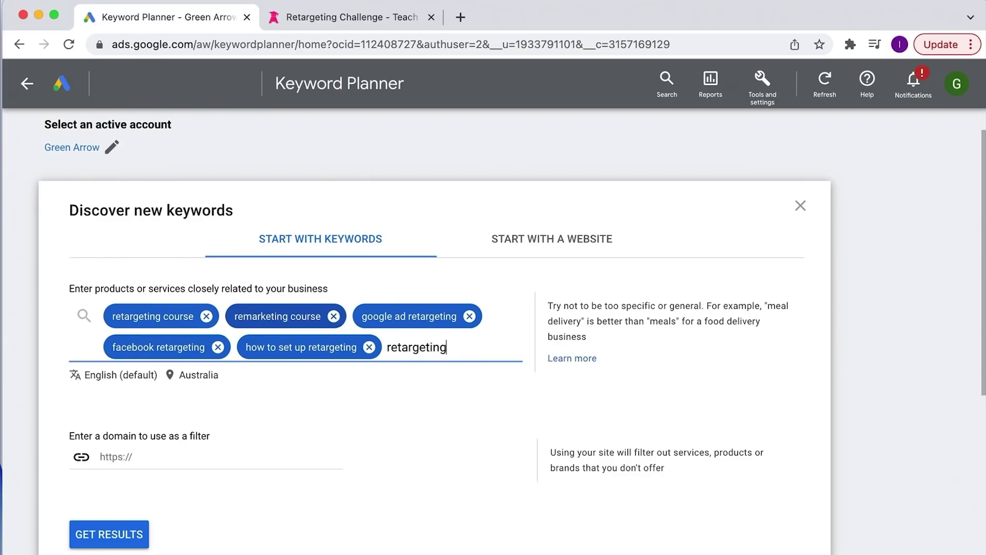
text(tutorials)
key(BackSpace)
key(Return)
text(remarketing)
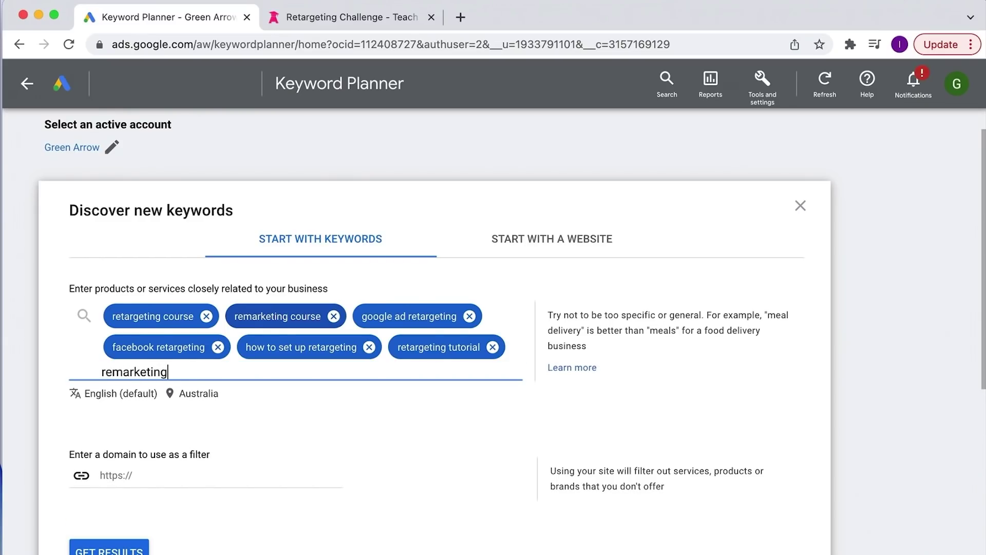
text( tutoria)
text(l)
key(Return)
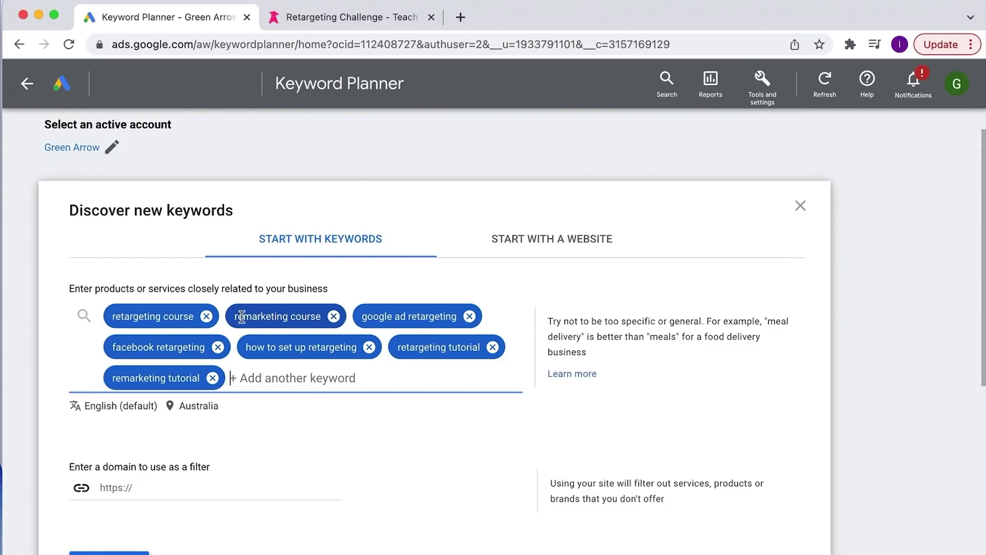
Step: Switch the target location from Australia to United States and fetch the keyword ideas
click(199, 406)
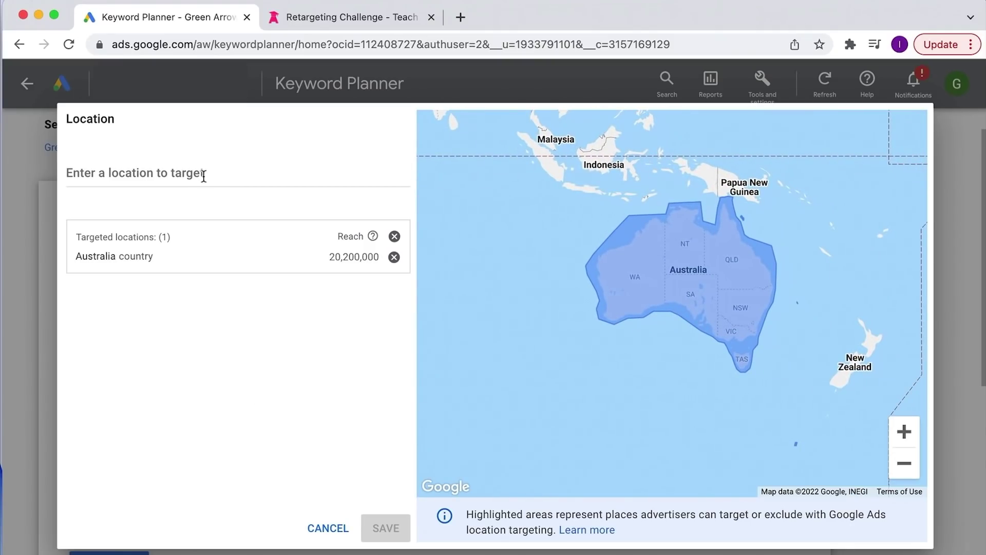
click(202, 174)
text(united)
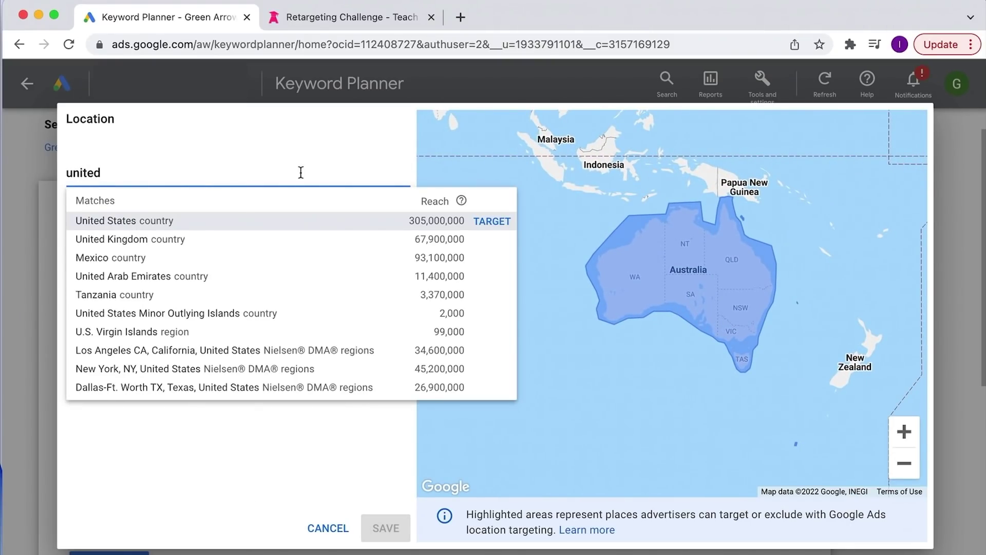
click(492, 221)
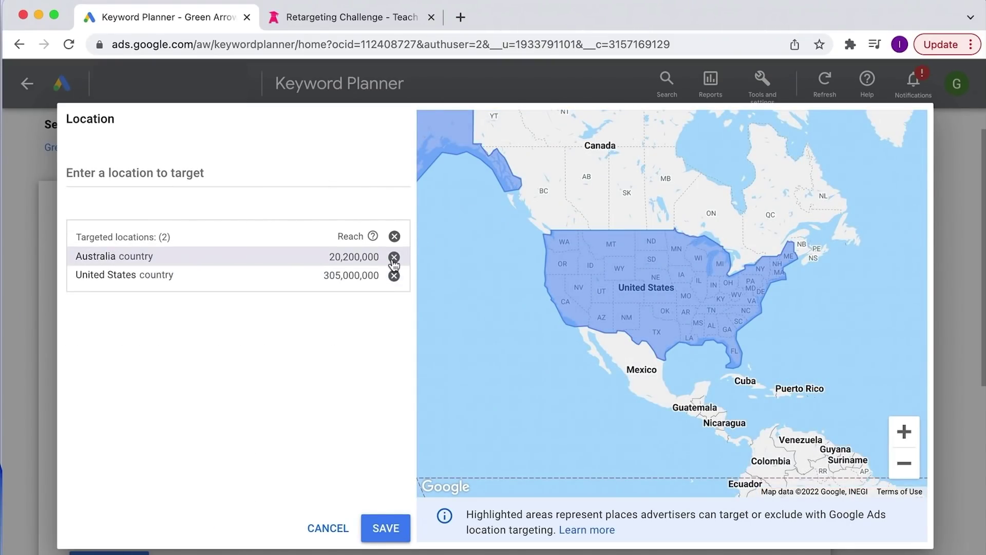
click(394, 256)
click(392, 528)
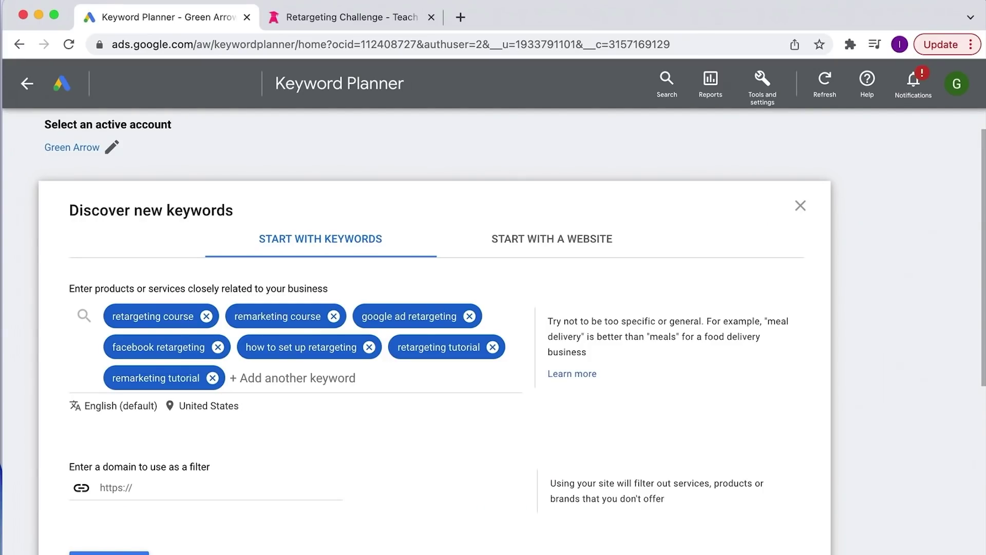
click(110, 552)
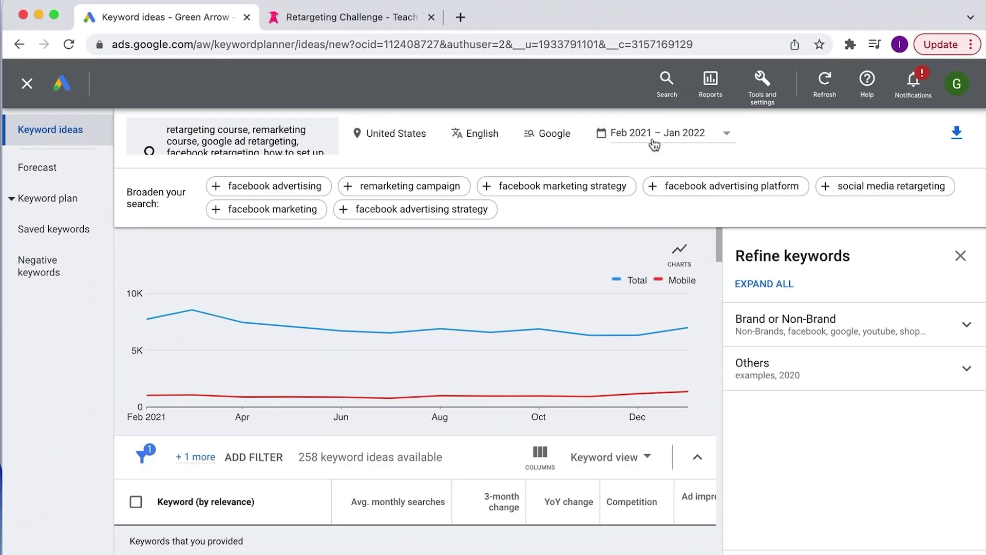
Step: Review the location and date range settings, keeping the last 12 months unchanged
click(393, 136)
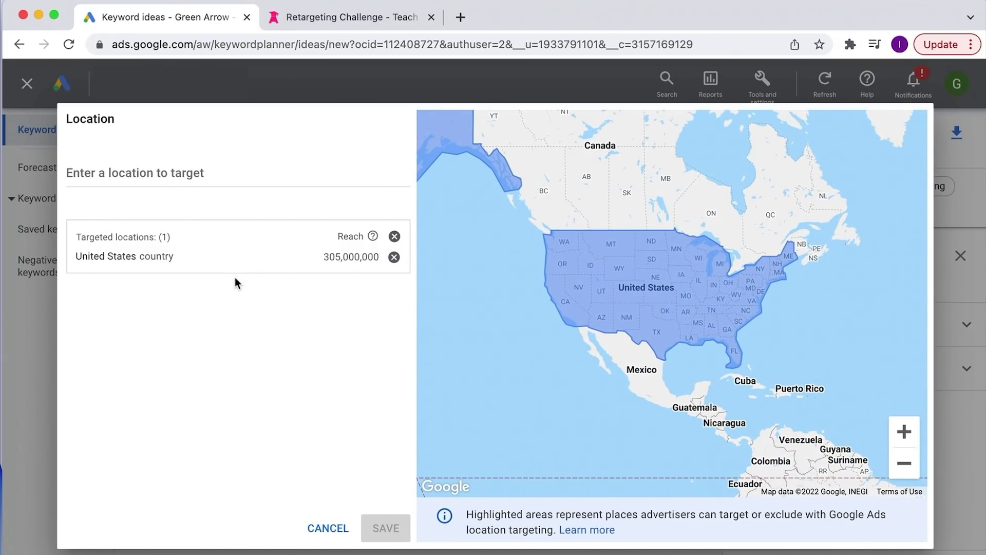
click(328, 528)
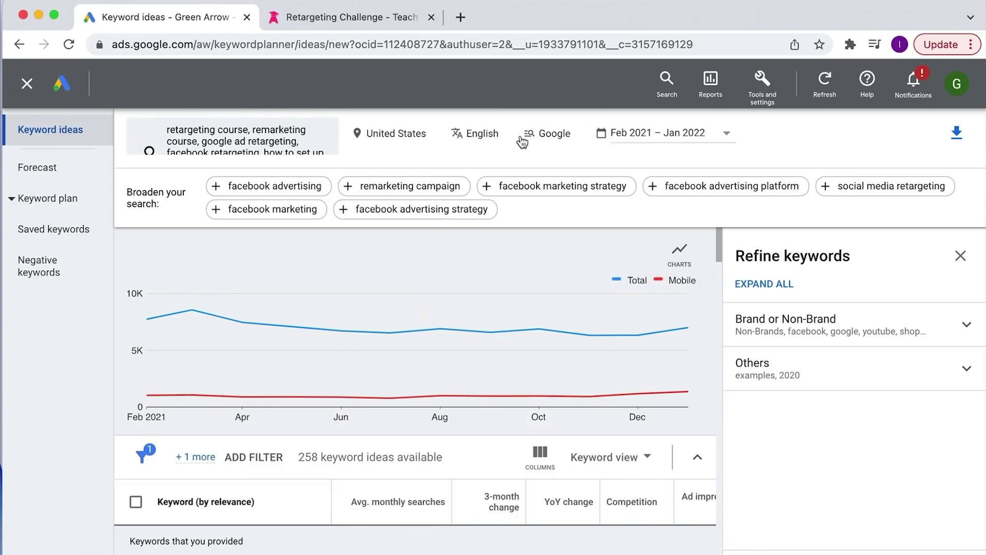
click(656, 133)
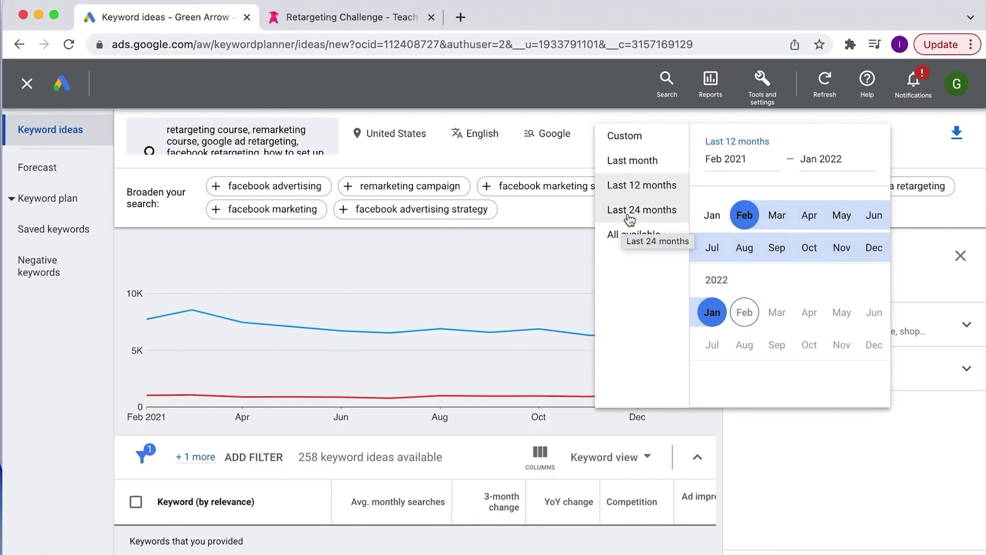
click(631, 187)
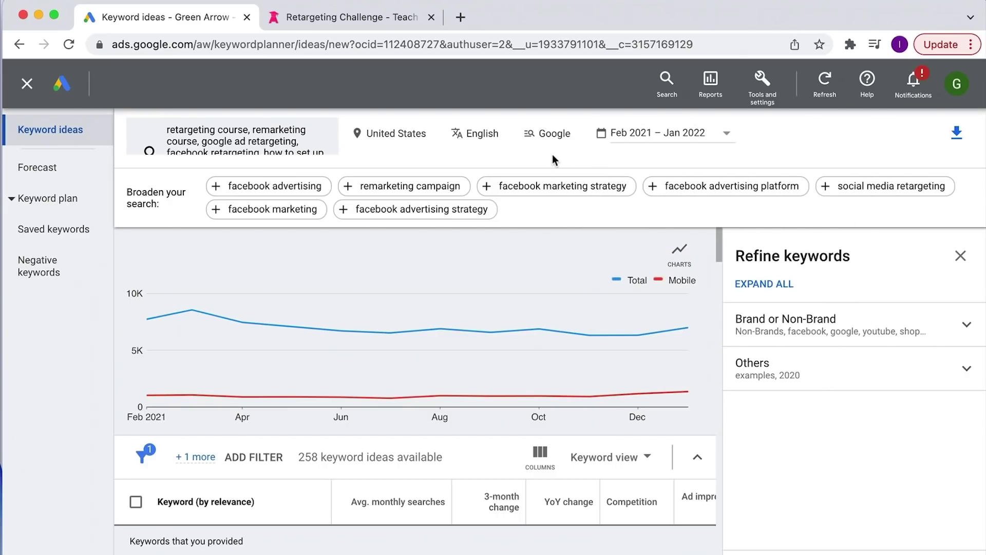
scroll(573, 289, down, 1)
scroll(573, 289, down, 2)
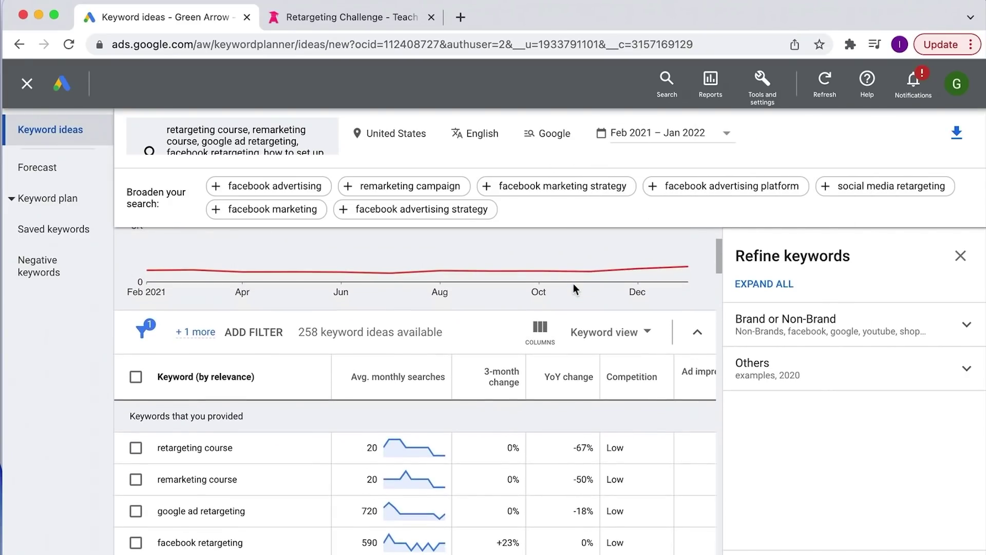
scroll(573, 289, down, 1)
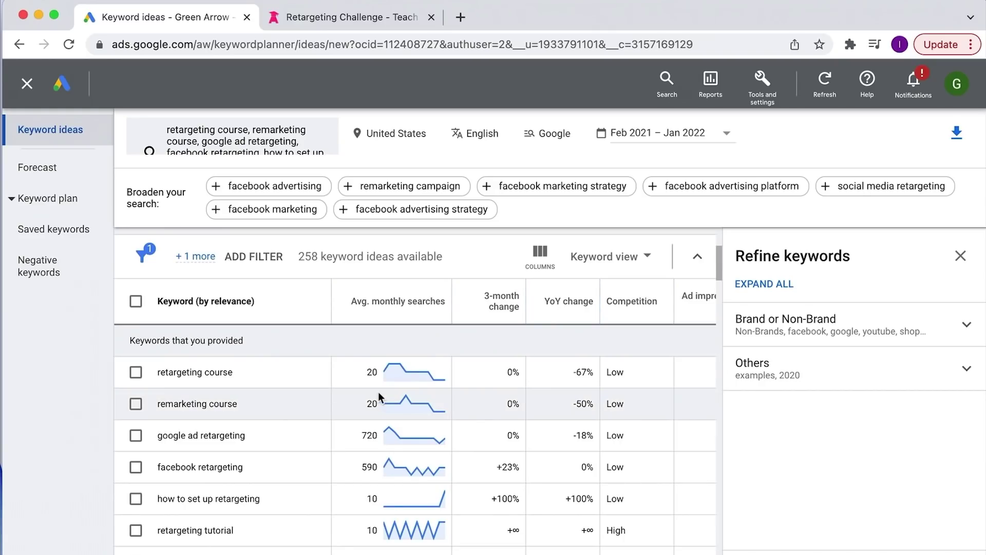
scroll(232, 440, down, 1)
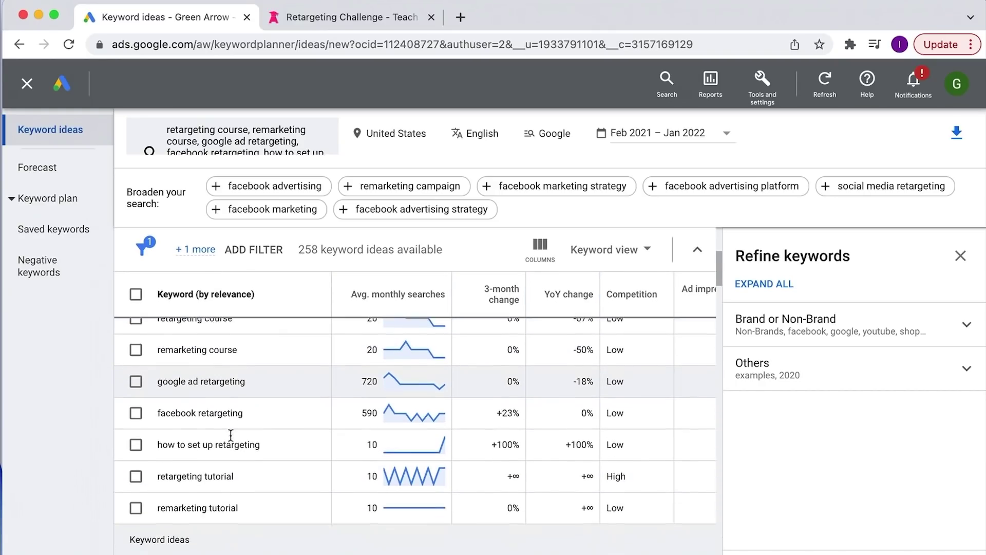
scroll(203, 434, down, 2)
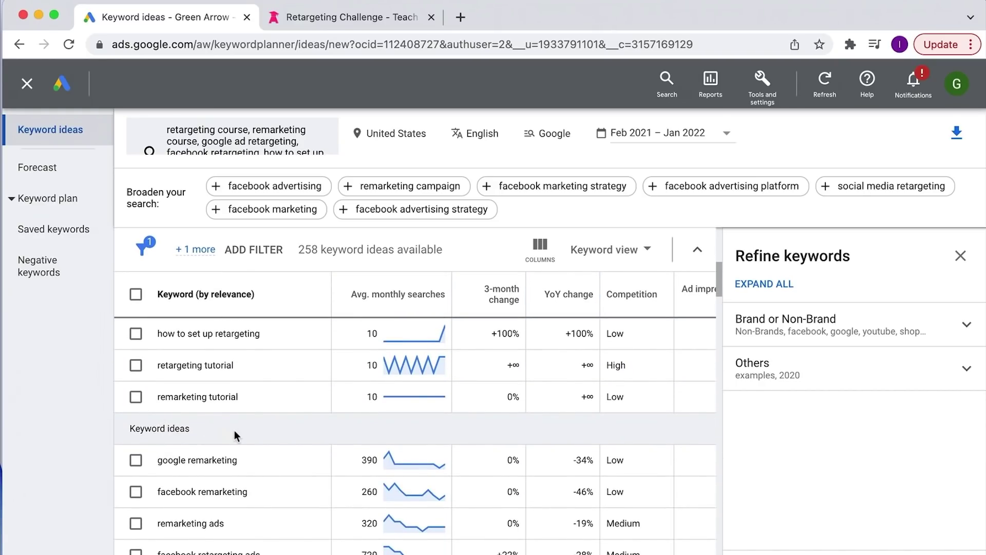
scroll(234, 430, up, 3)
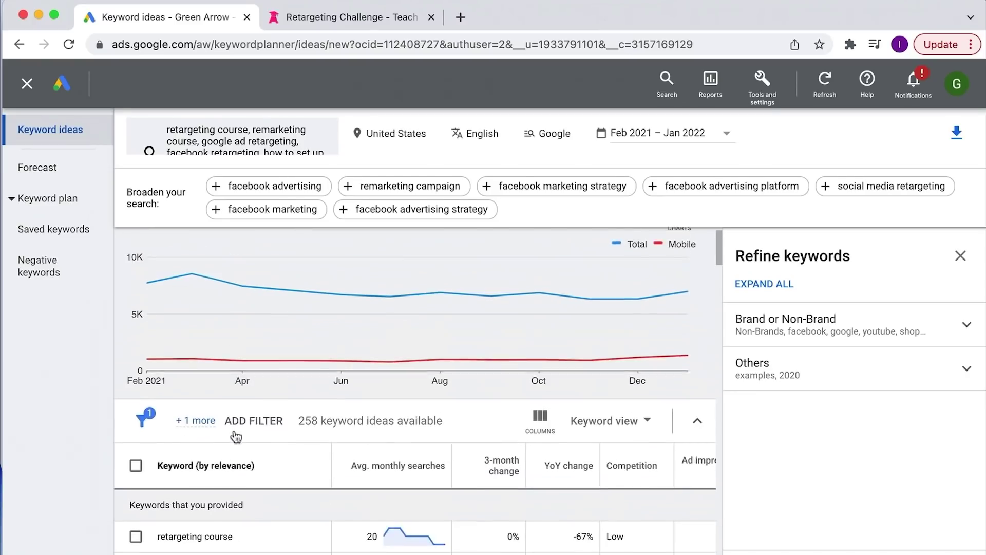
scroll(236, 434, up, 1)
scroll(344, 425, down, 2)
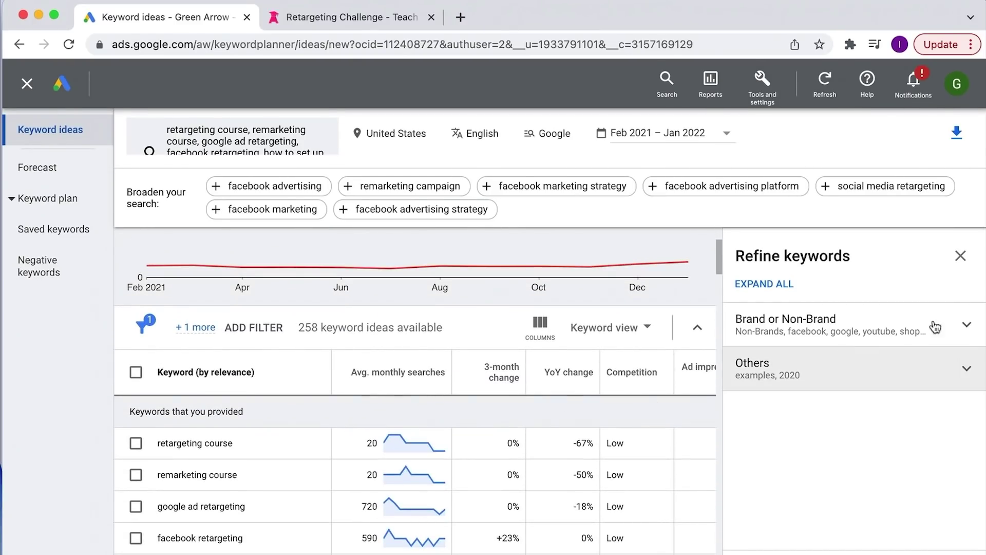
click(959, 260)
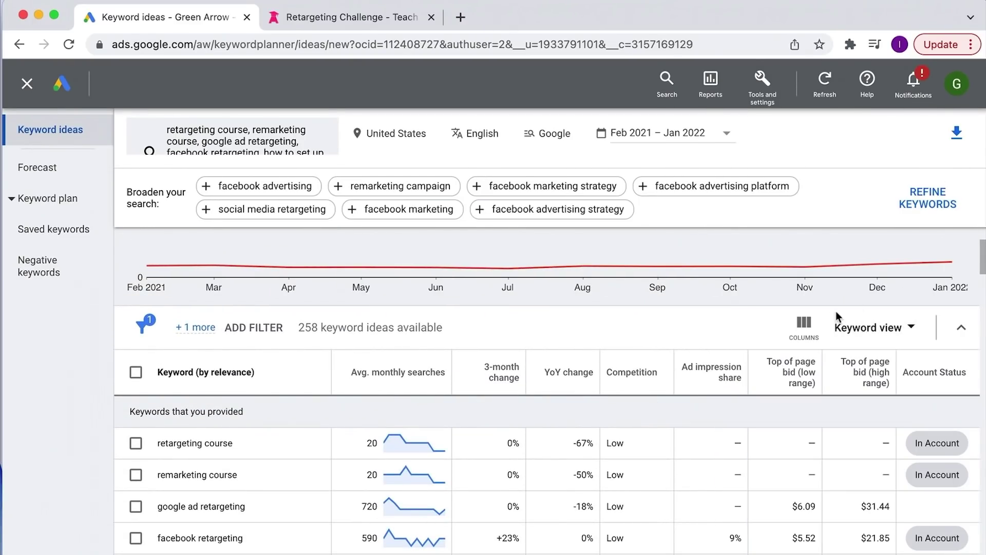
scroll(694, 329, up, 2)
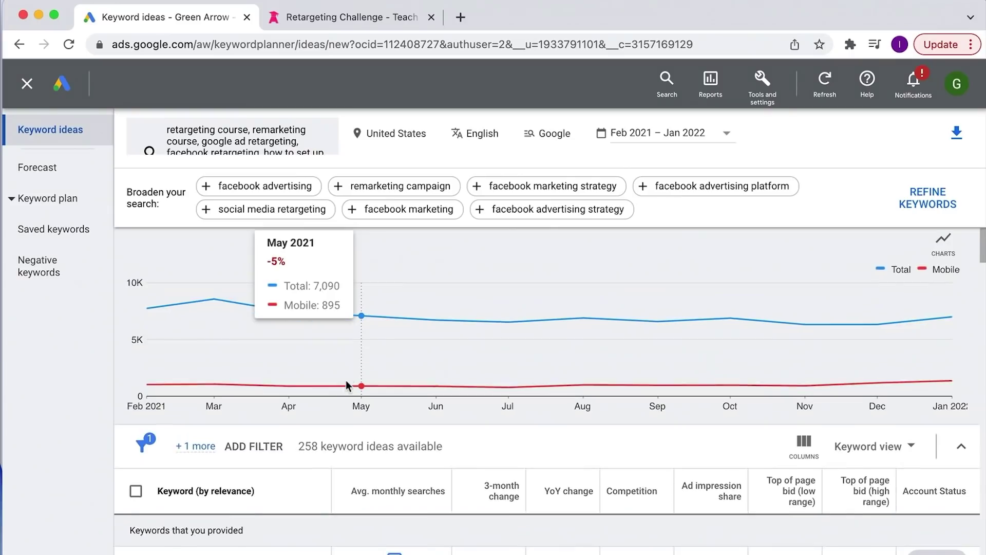
scroll(347, 380, down, 3)
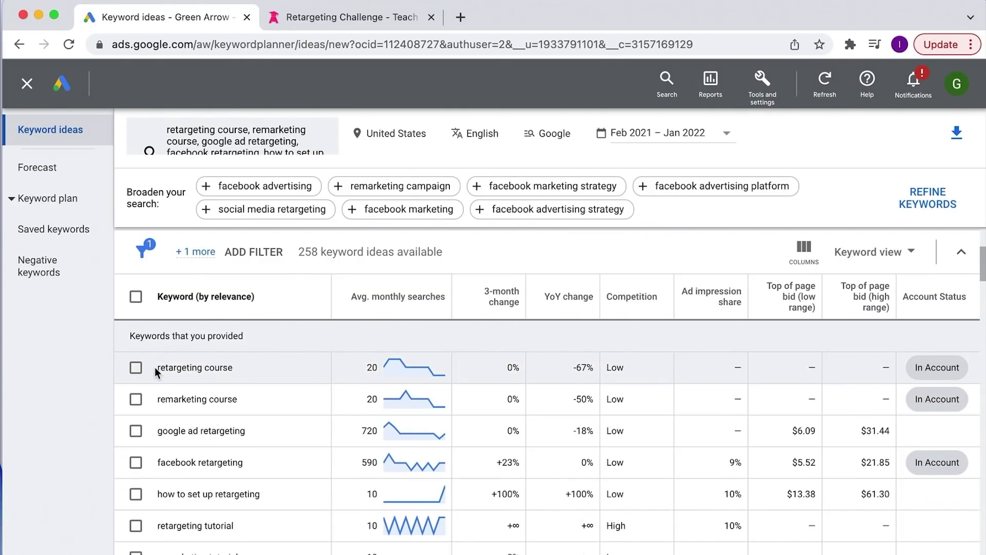
drag(157, 366, 236, 370)
click(368, 370)
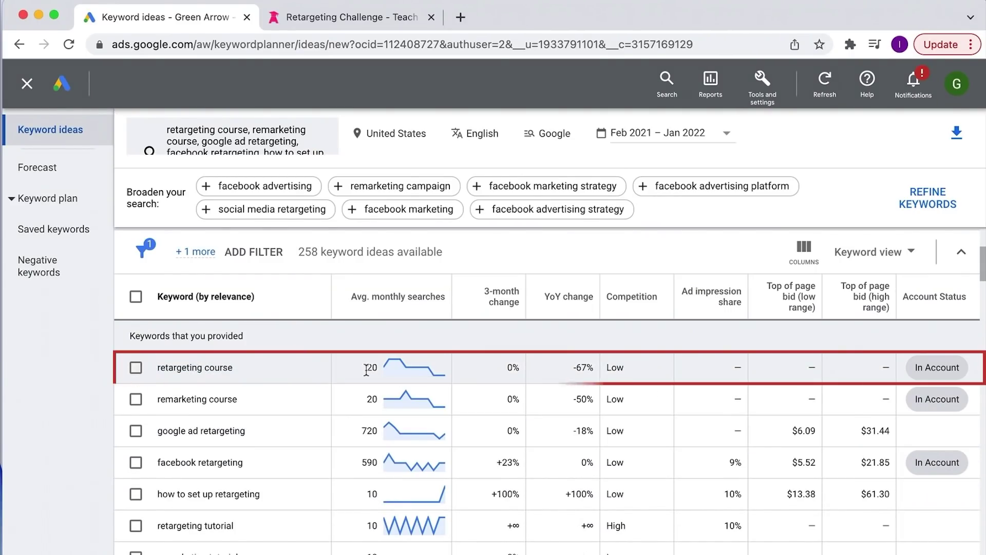
drag(366, 370, 377, 369)
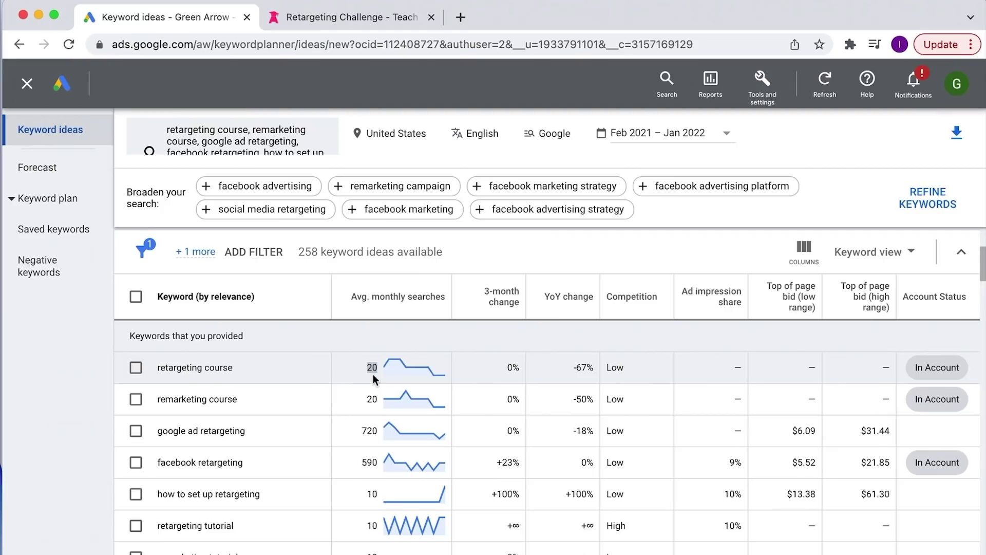
click(374, 369)
mouse_move(413, 368)
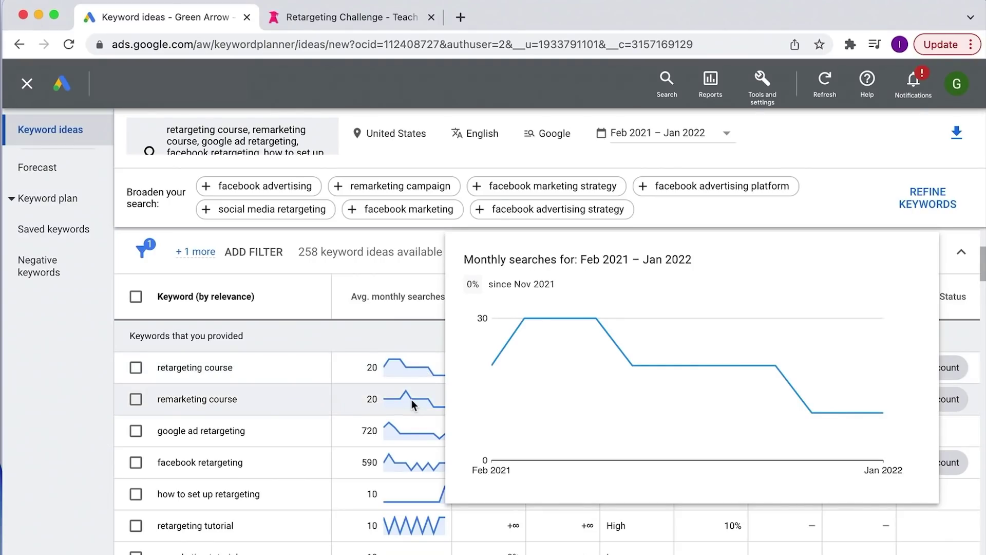
scroll(318, 425, down, 1)
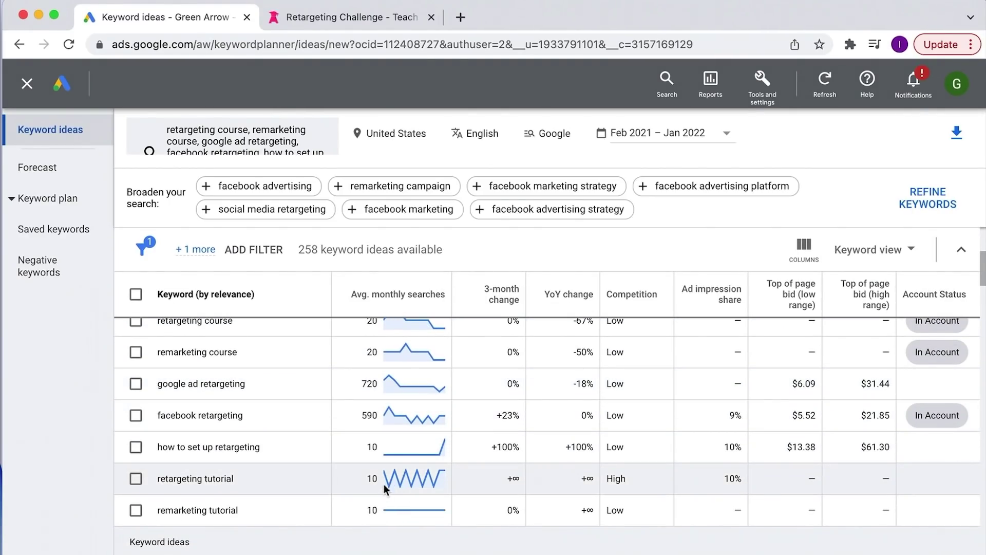
mouse_move(414, 526)
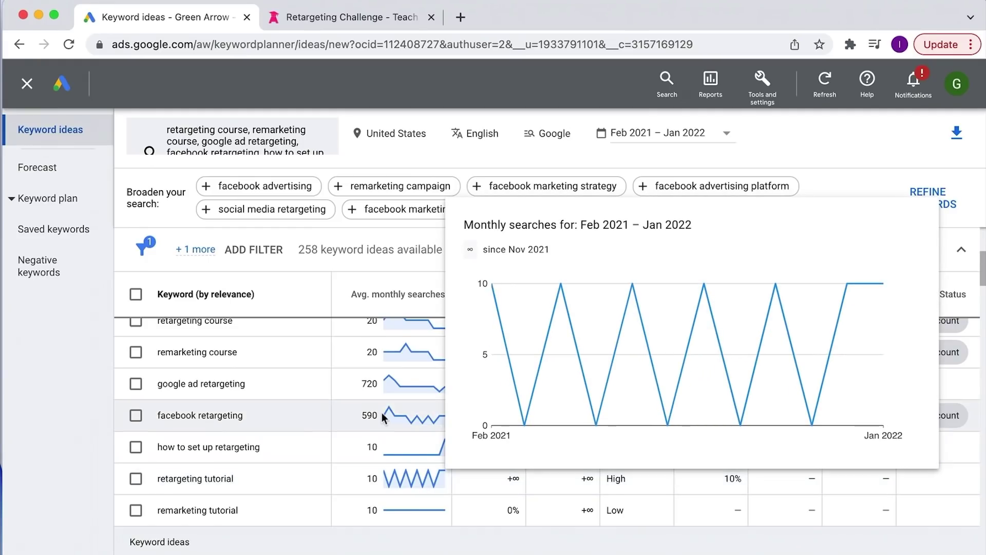
scroll(427, 429, up, 1)
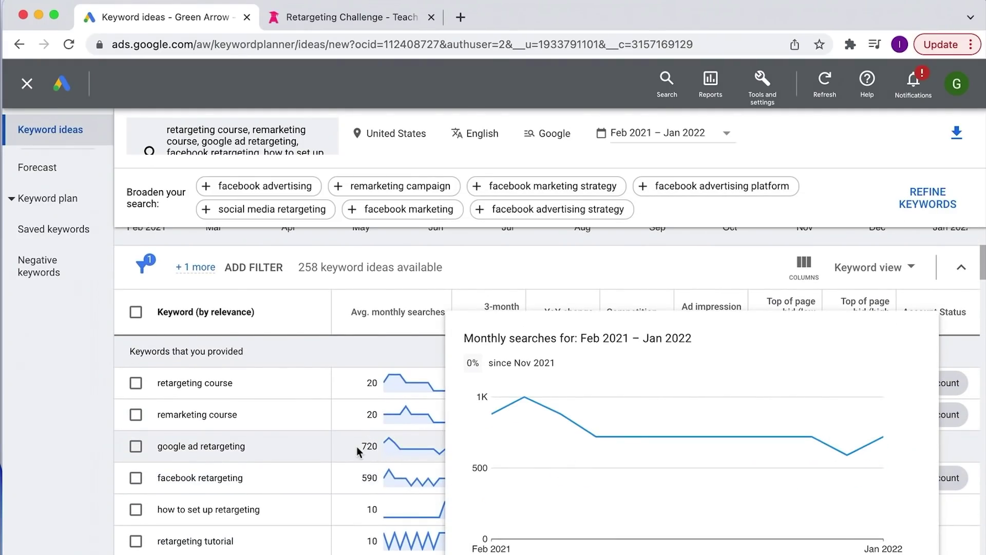
drag(358, 446, 373, 452)
scroll(397, 442, down, 1)
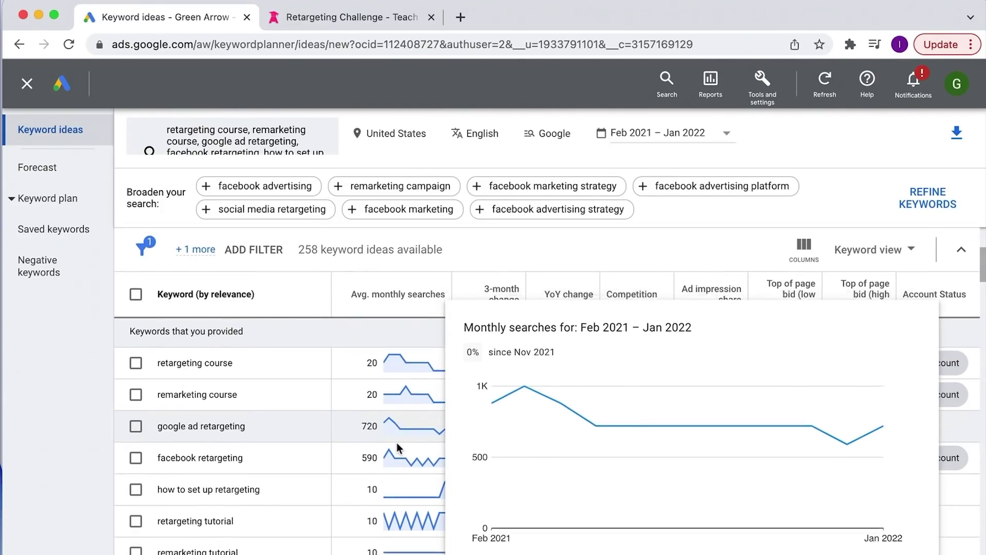
scroll(397, 443, down, 2)
scroll(510, 436, up, 2)
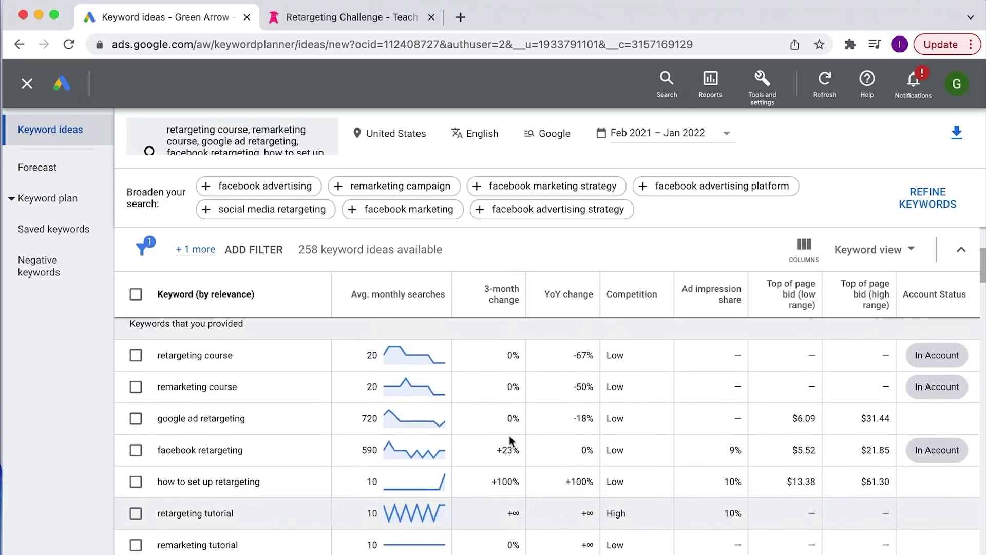
scroll(509, 436, up, 2)
scroll(351, 438, down, 1)
scroll(450, 347, down, 1)
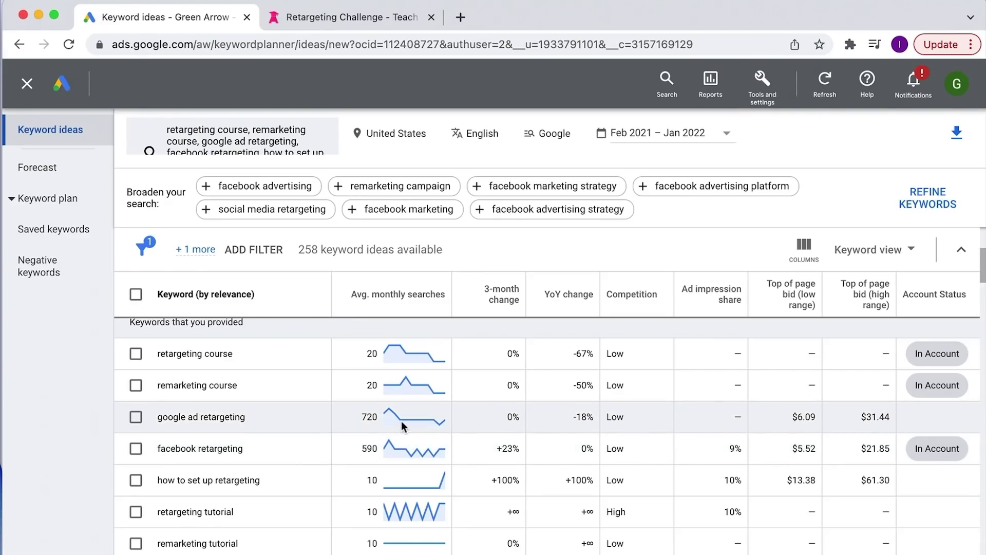
scroll(320, 414, down, 2)
scroll(320, 414, up, 1)
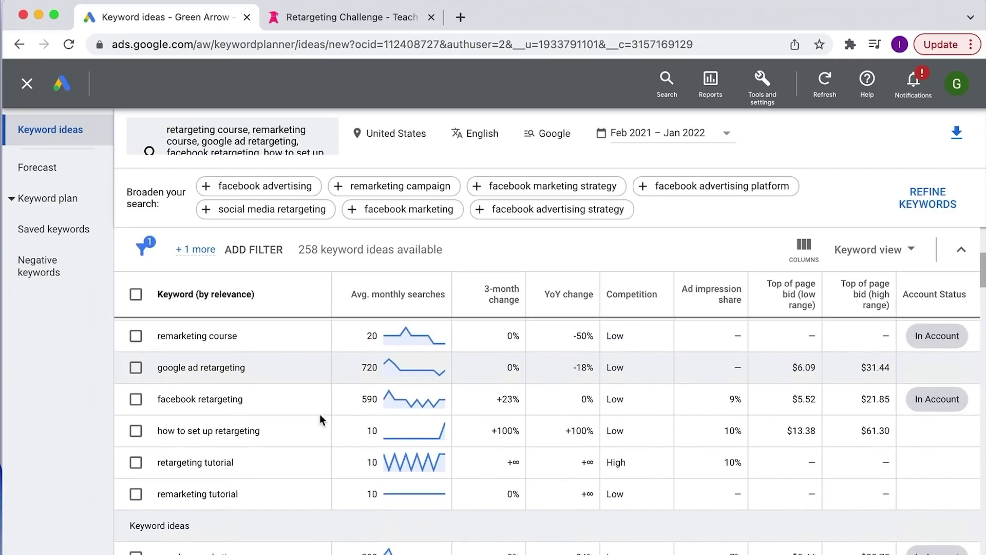
scroll(320, 413, down, 3)
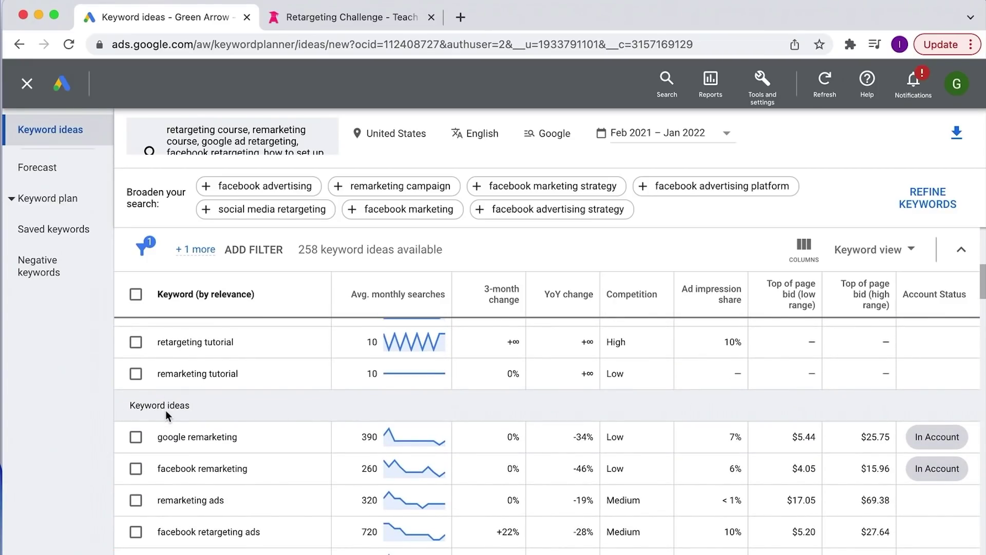
scroll(171, 408, up, 2)
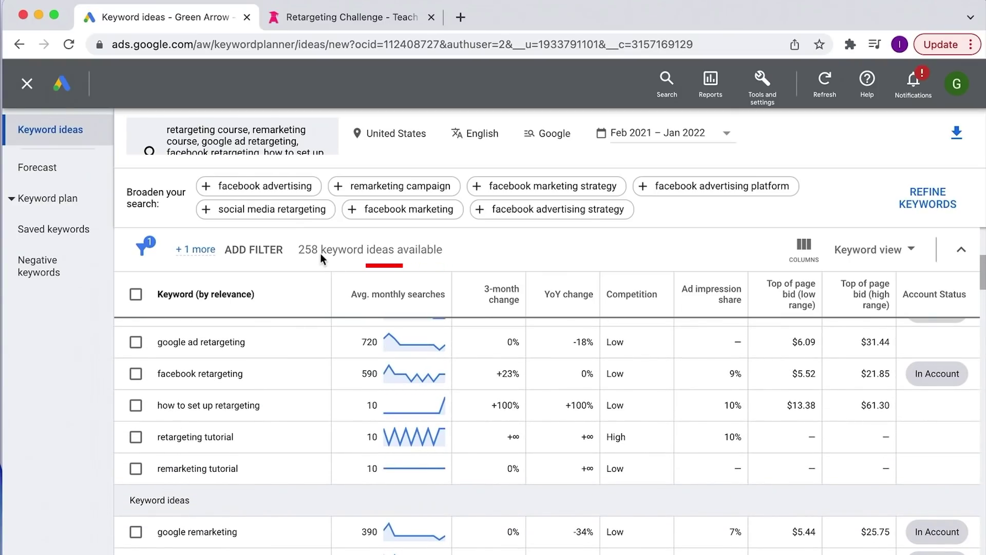
scroll(320, 254, up, 2)
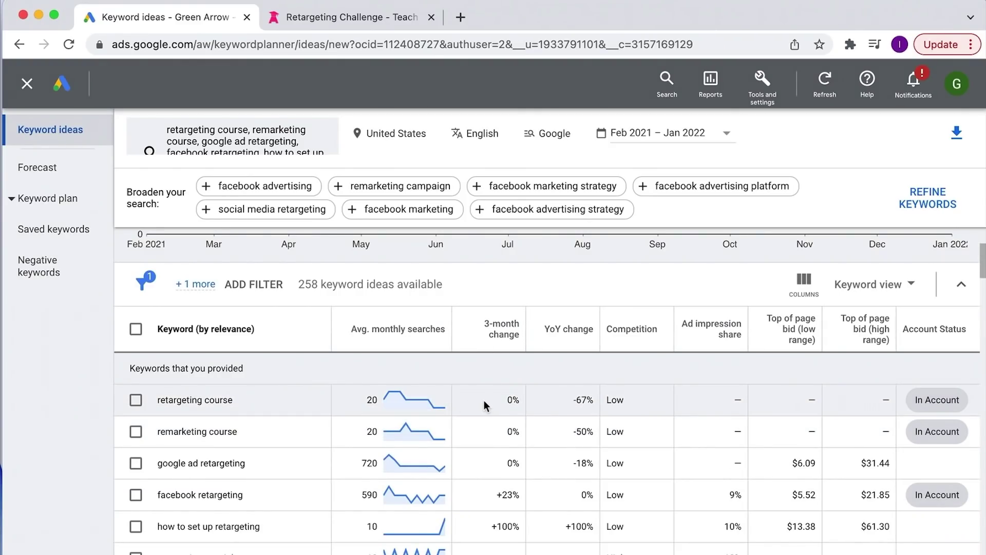
scroll(483, 428, down, 2)
scroll(482, 428, down, 2)
scroll(483, 427, down, 1)
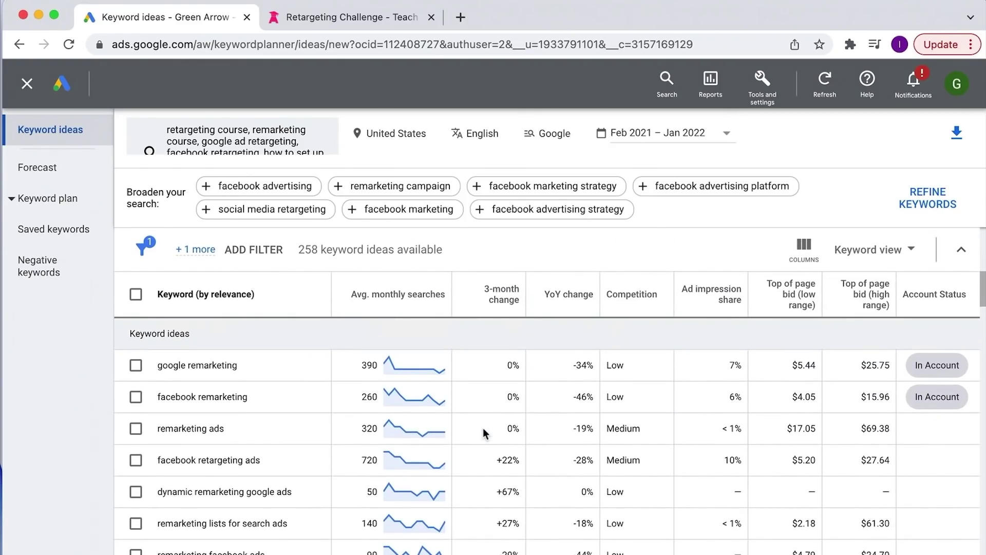
scroll(484, 428, down, 2)
scroll(483, 428, down, 2)
scroll(483, 428, down, 1)
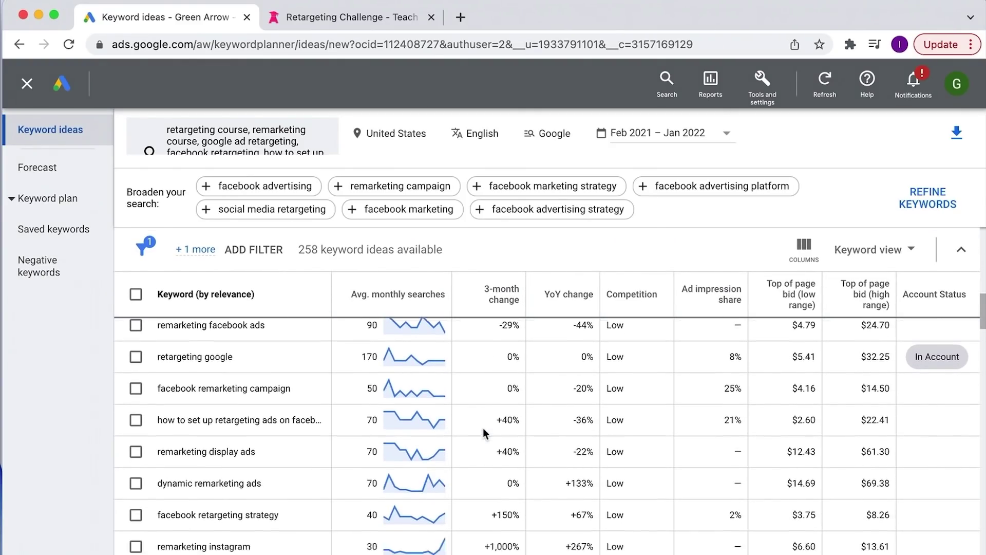
scroll(484, 427, down, 3)
scroll(483, 427, down, 1)
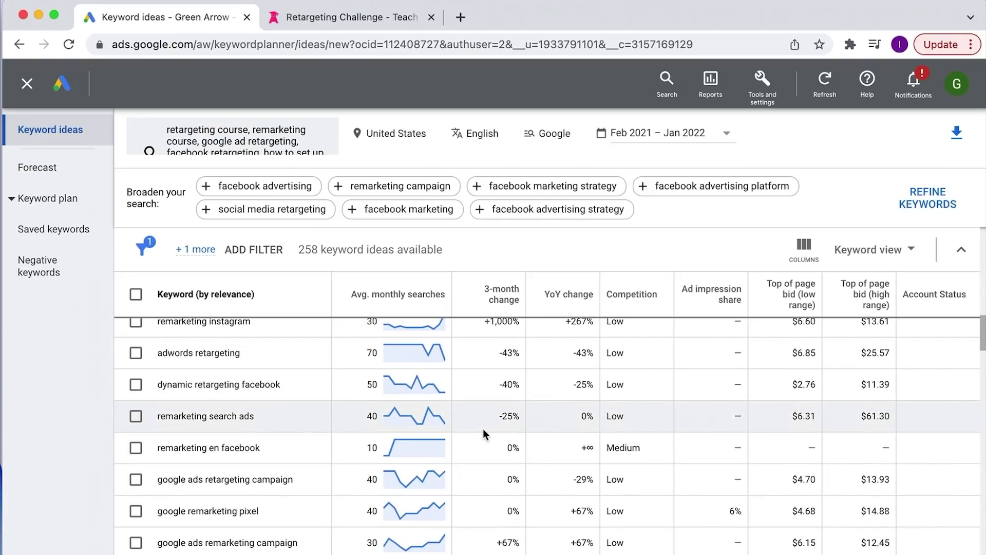
scroll(485, 430, down, 3)
scroll(485, 429, down, 2)
scroll(485, 429, down, 4)
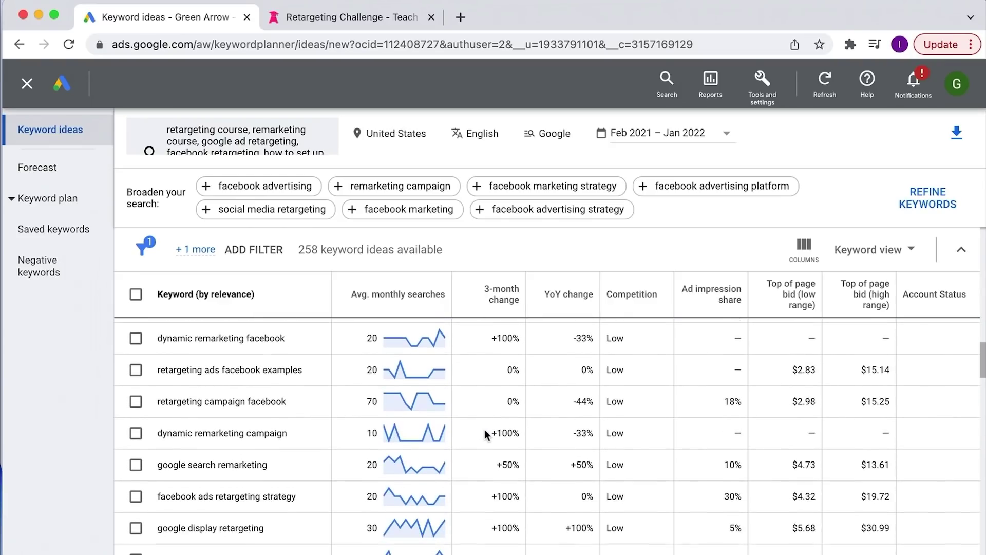
scroll(485, 429, down, 2)
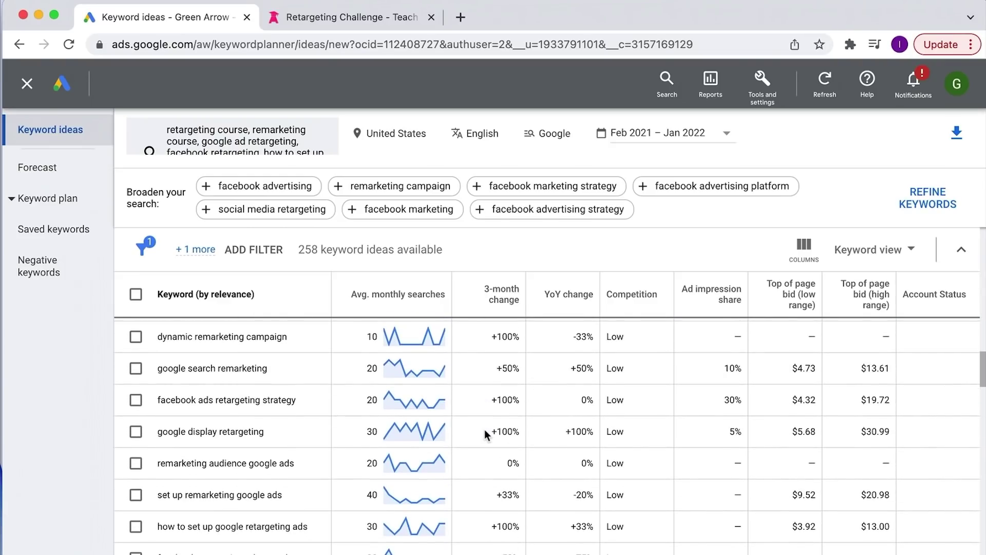
scroll(484, 429, down, 4)
scroll(485, 429, down, 1)
scroll(485, 429, up, 5)
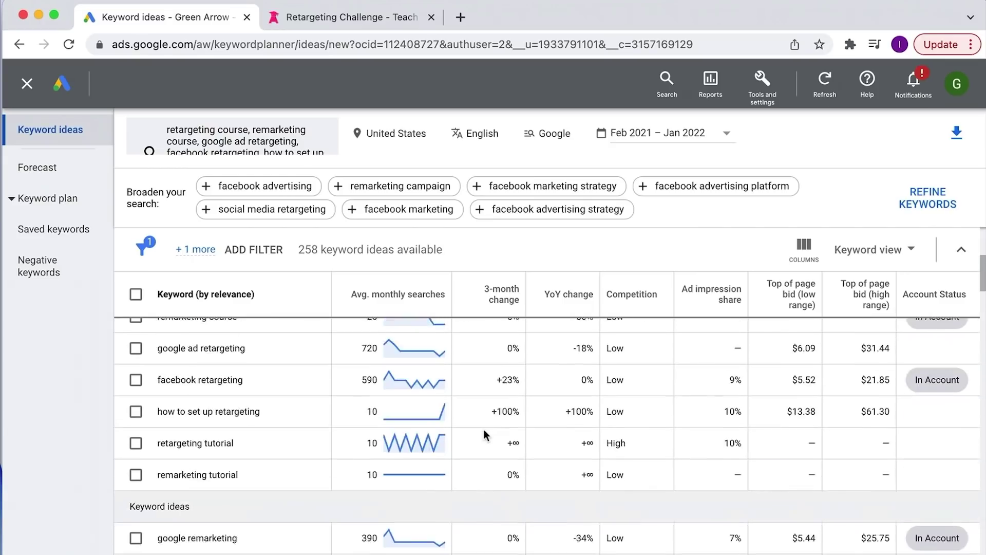
scroll(485, 429, up, 5)
scroll(456, 412, down, 3)
scroll(537, 470, up, 3)
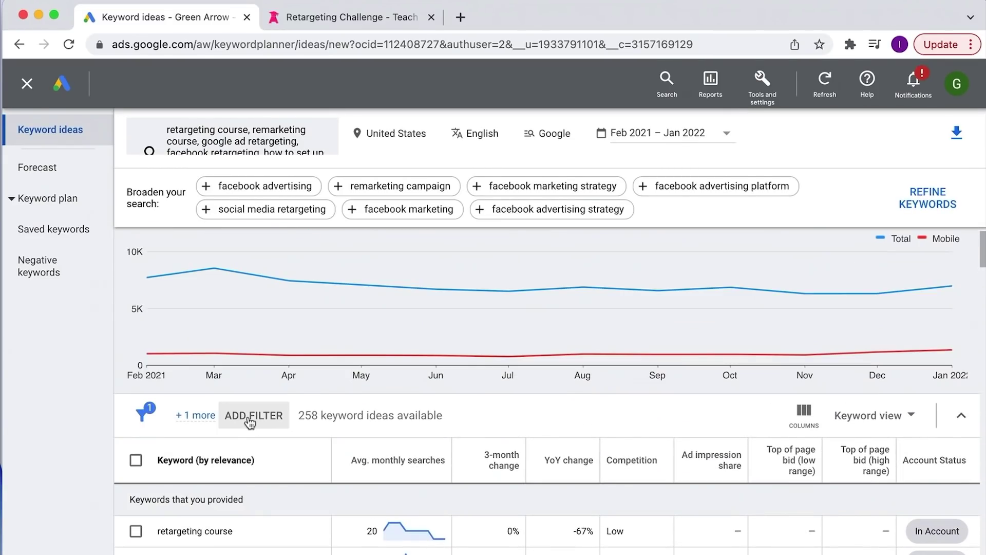
Step: Apply a Keyword text filter containing 'remarketing, retargeting'
click(251, 414)
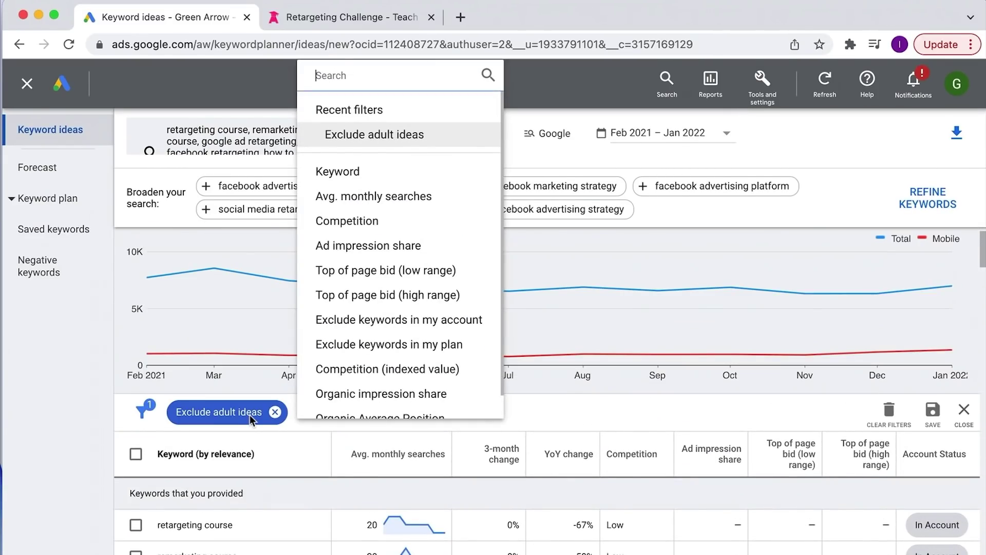
click(362, 186)
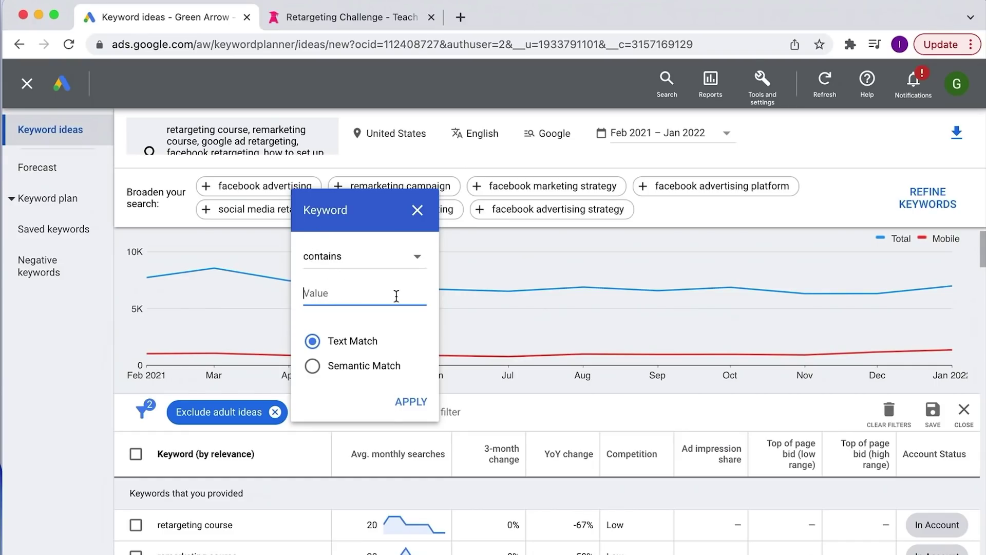
text(remar)
text(keting, retarg)
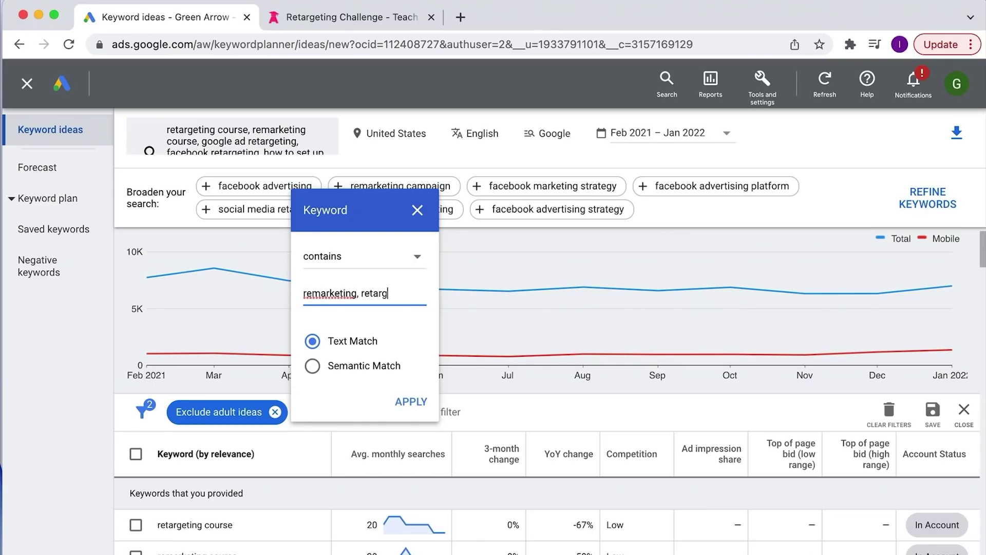
text(eting)
click(408, 402)
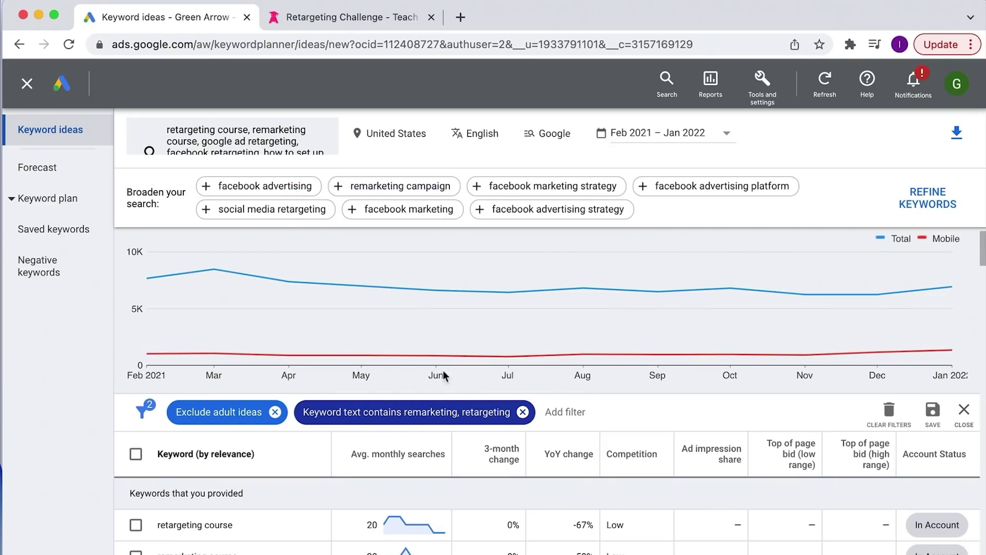
scroll(660, 418, down, 2)
scroll(660, 417, up, 2)
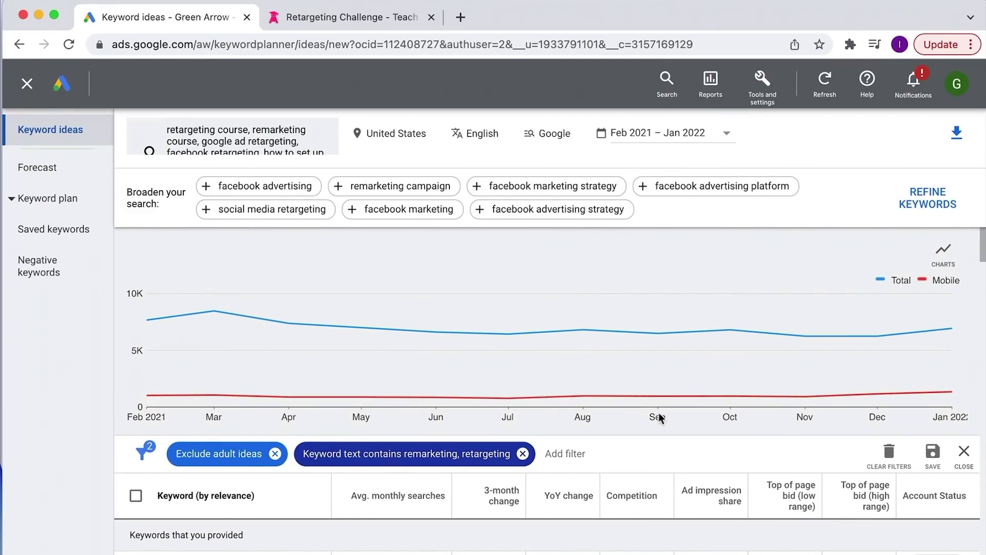
scroll(673, 455, down, 3)
scroll(673, 451, down, 2)
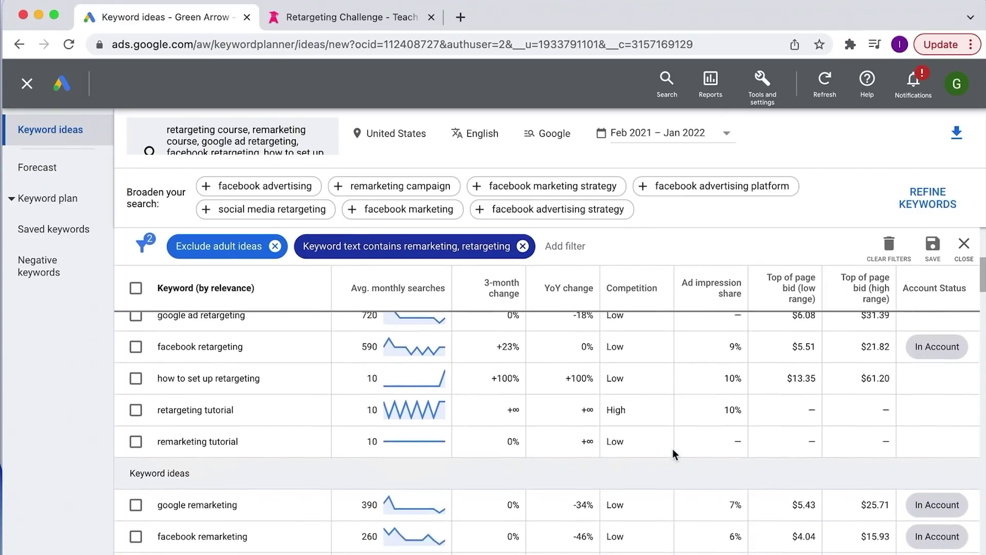
scroll(673, 451, down, 2)
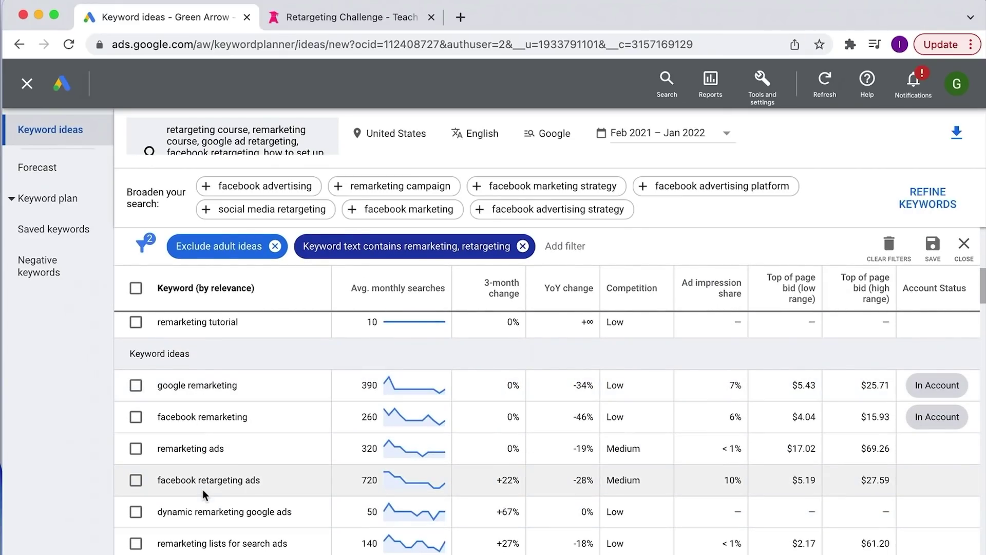
scroll(204, 489, down, 2)
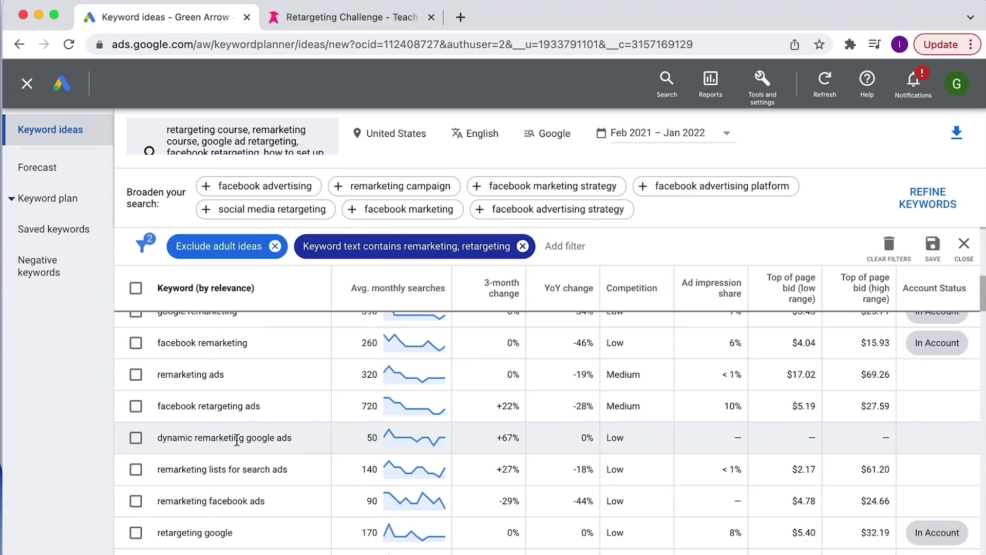
scroll(233, 440, down, 2)
scroll(339, 417, up, 5)
scroll(339, 416, up, 1)
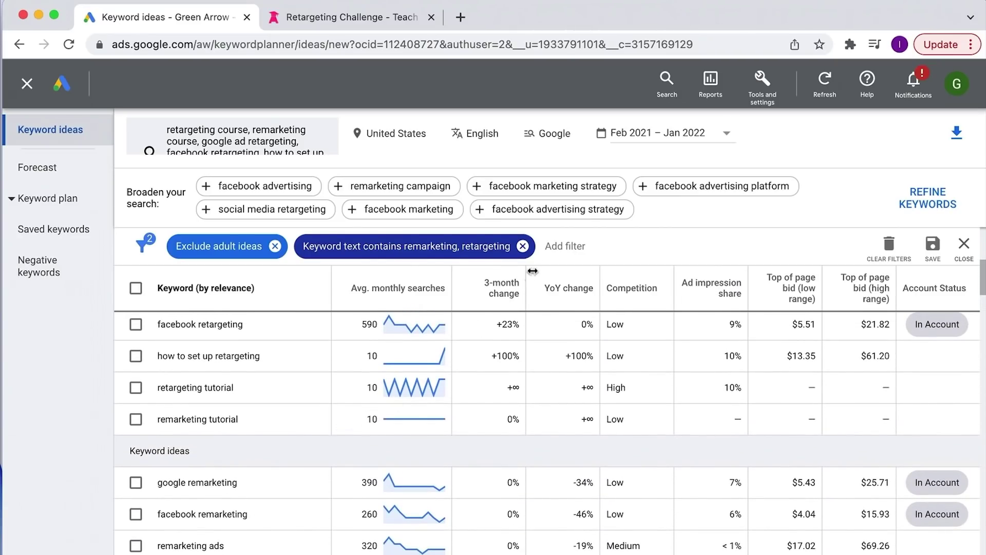
Step: Add an Avg. monthly searches filter requiring at least 50 searches
click(566, 247)
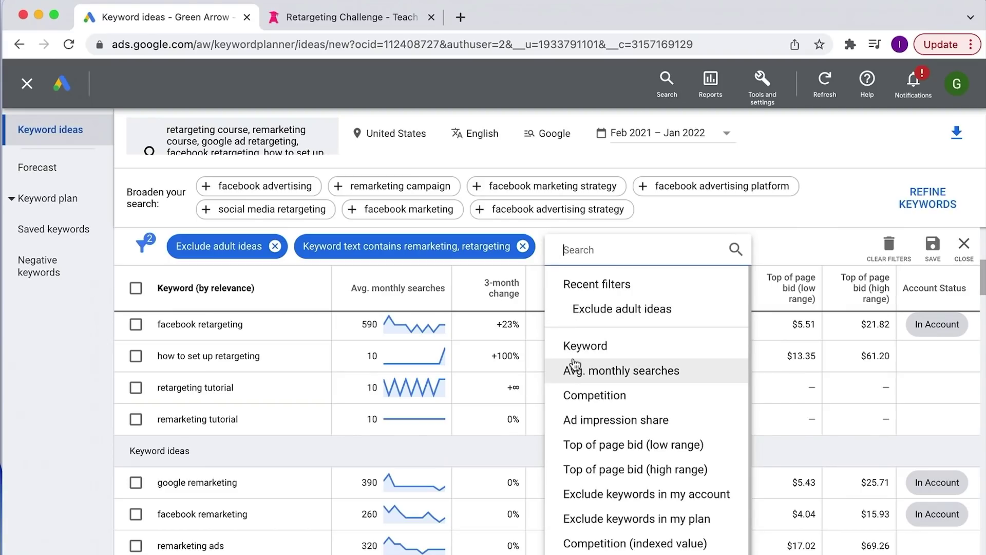
click(577, 370)
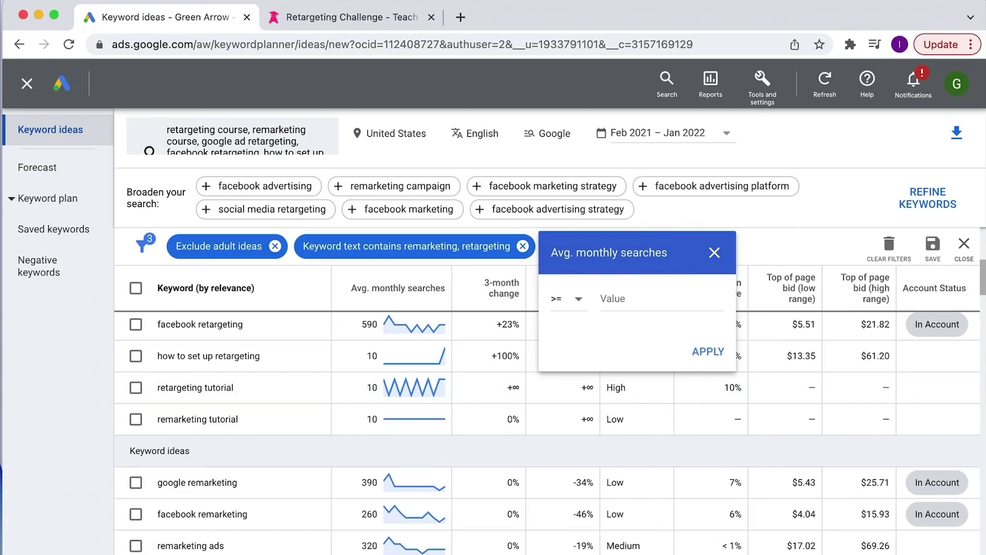
click(609, 300)
text(50)
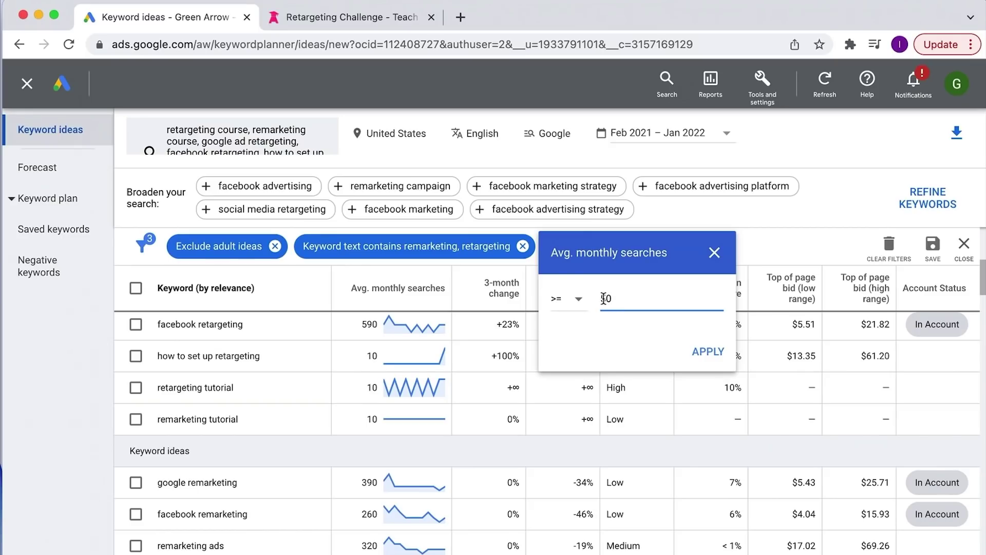
click(706, 353)
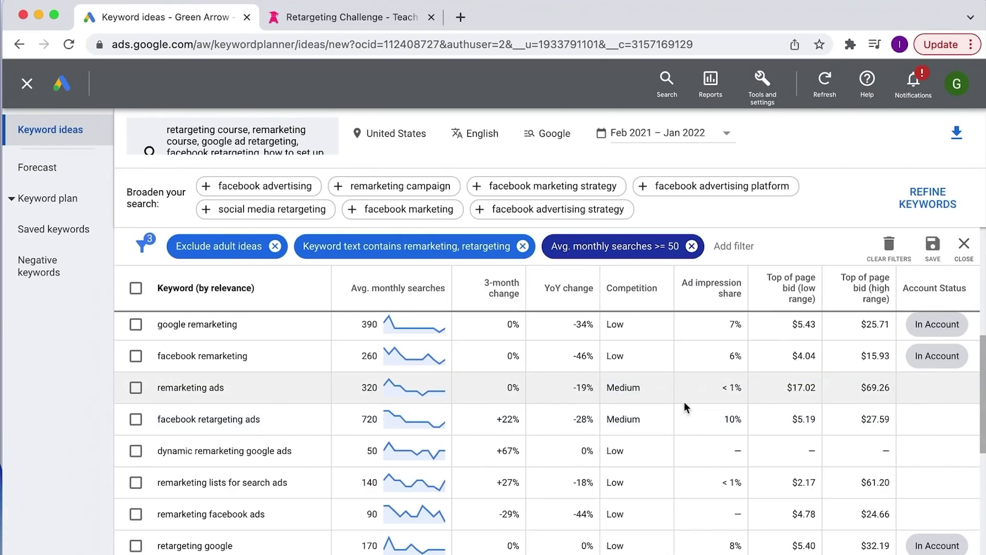
scroll(684, 401, up, 5)
scroll(740, 399, down, 3)
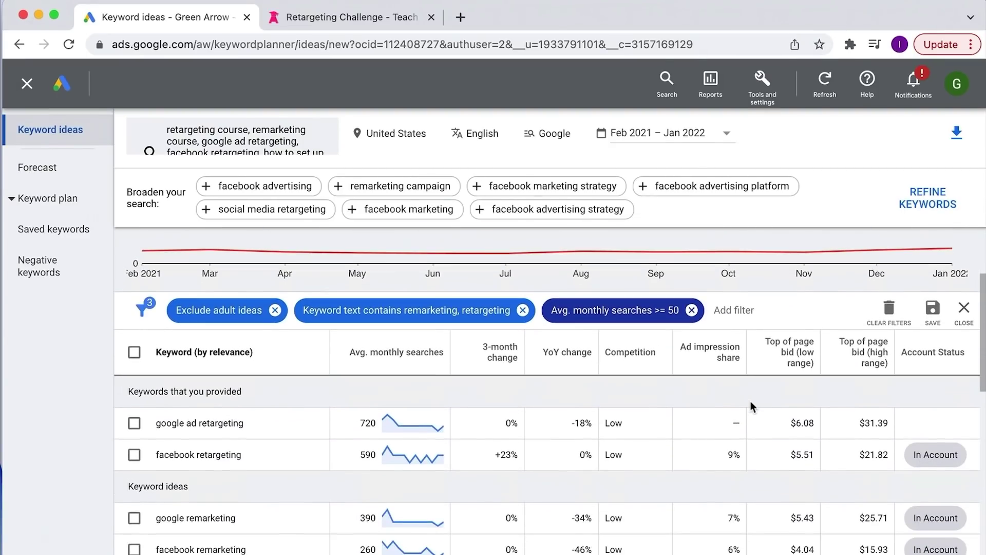
Step: Remove the minimum-searches and keyword-text filters, leaving only the adult-ideas exclusion
click(692, 310)
click(523, 310)
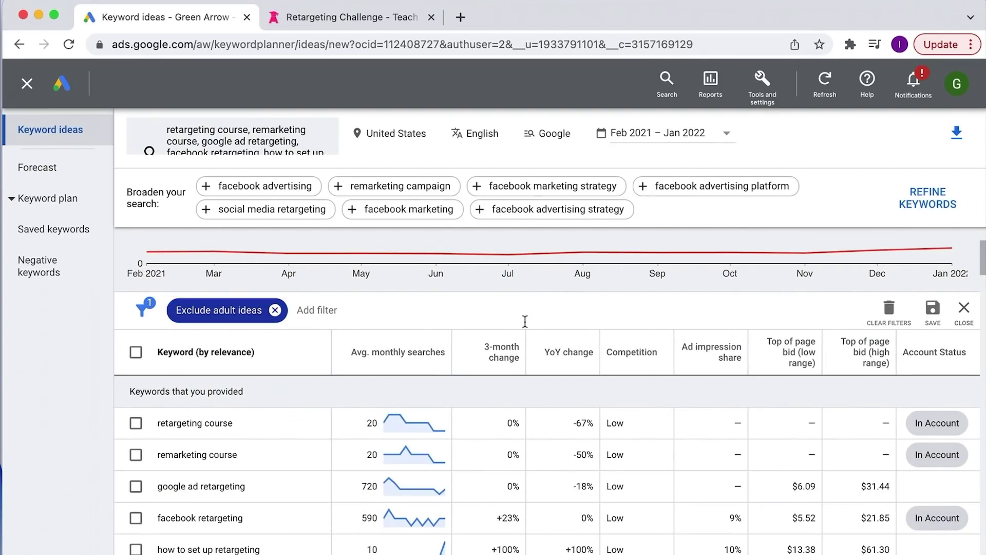
click(553, 316)
scroll(409, 420, down, 1)
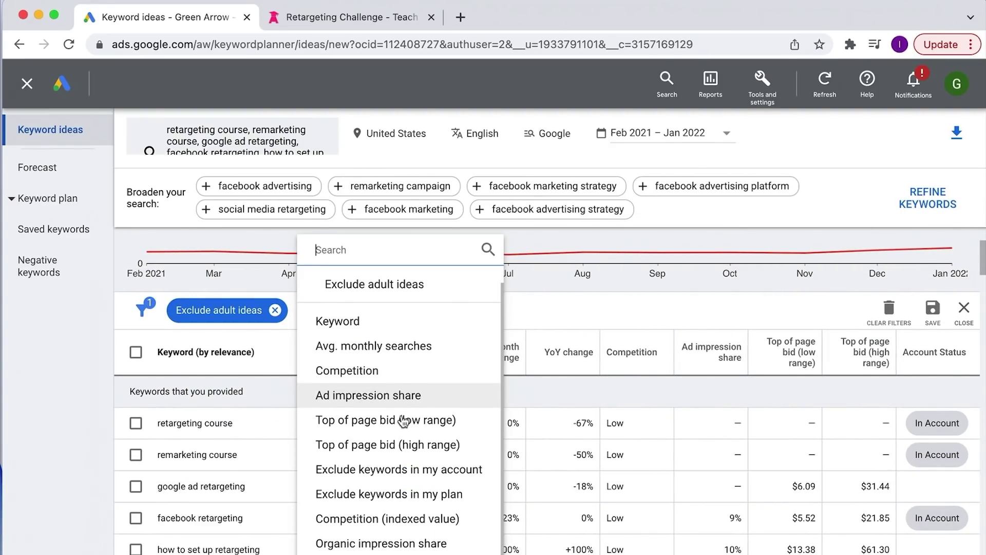
scroll(403, 420, up, 1)
click(572, 311)
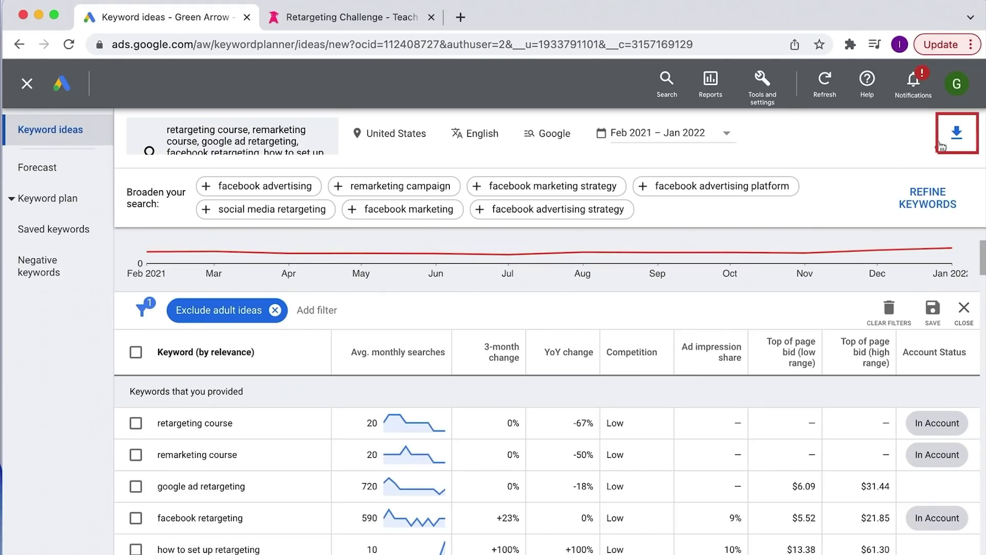
Step: Export the keyword ideas to a new Google Sheets file, Keyword Stats 2022-02-23
click(955, 133)
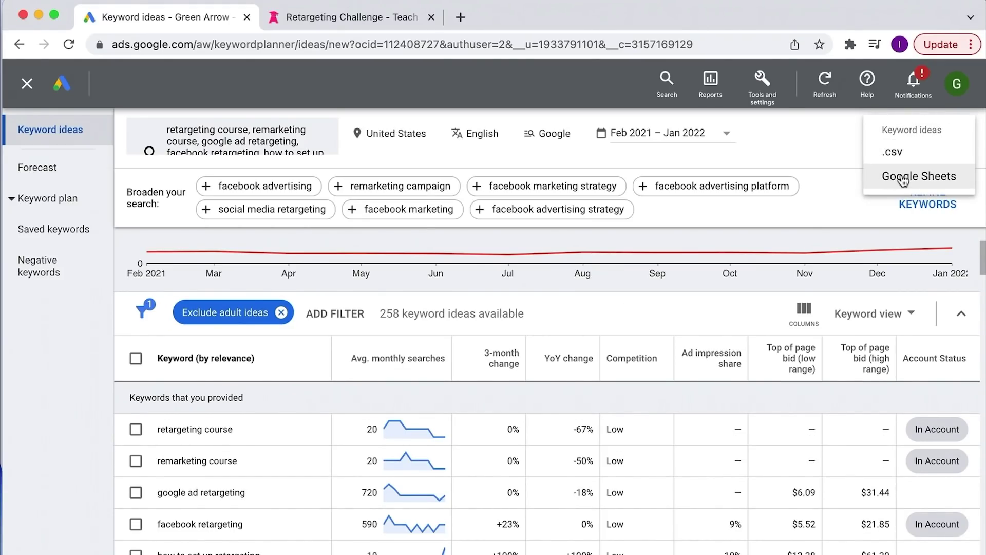
click(903, 179)
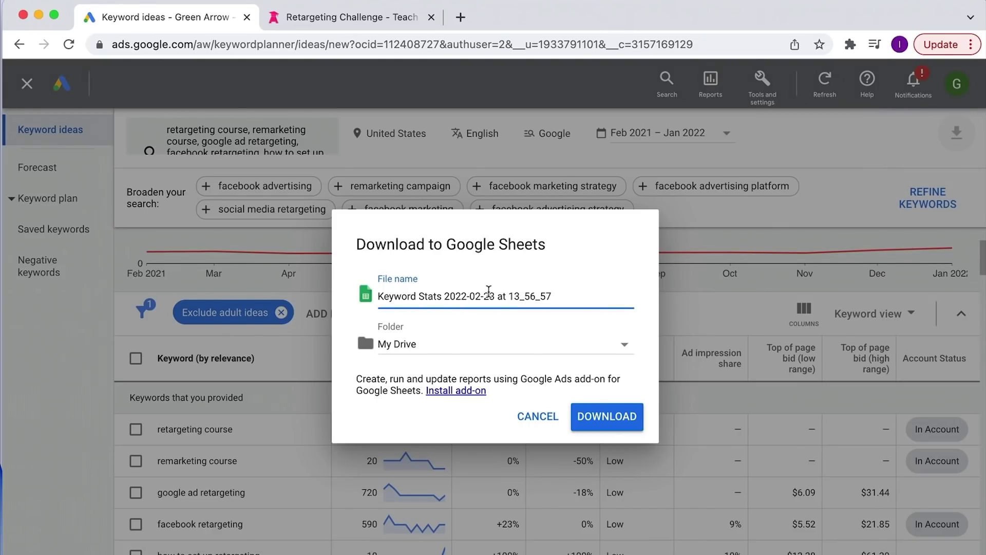
click(598, 416)
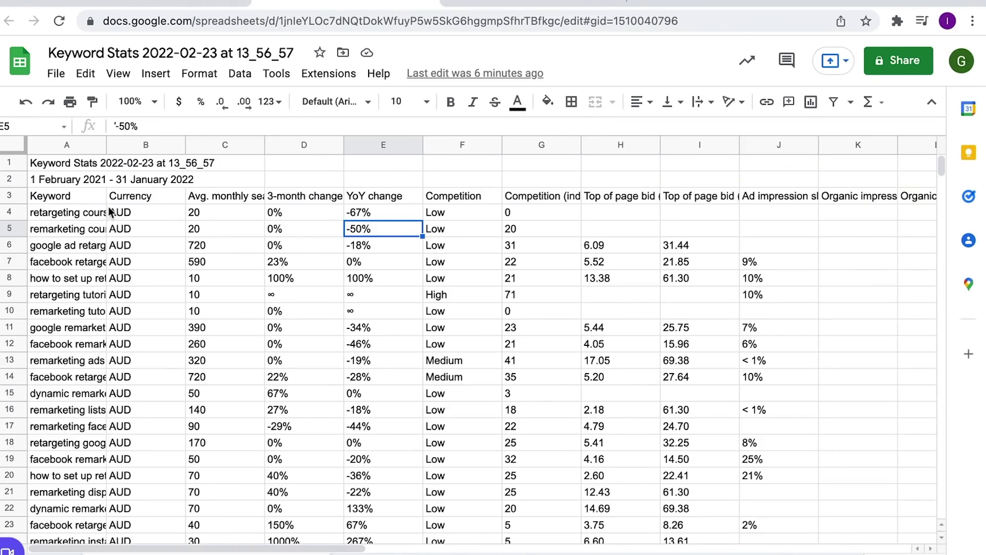
Step: Move the date row above the title, then delete both header rows
click(7, 178)
drag(6, 179, 9, 164)
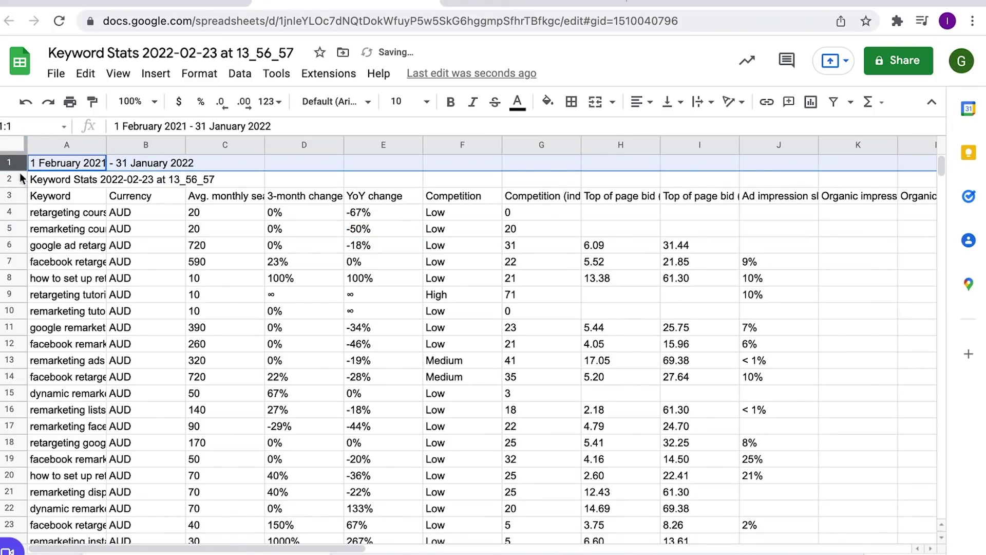
click(47, 197)
drag(13, 165, 11, 177)
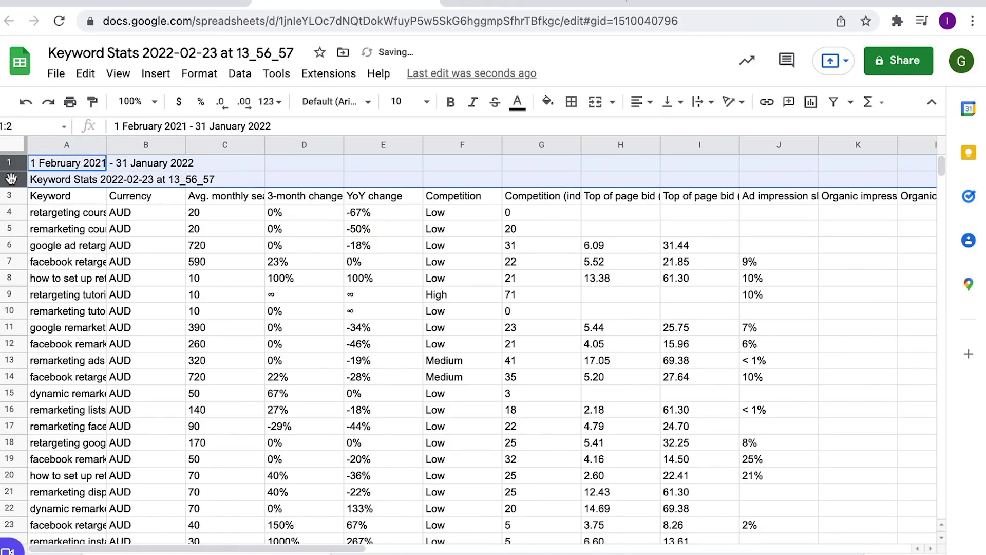
right_click(12, 177)
click(77, 365)
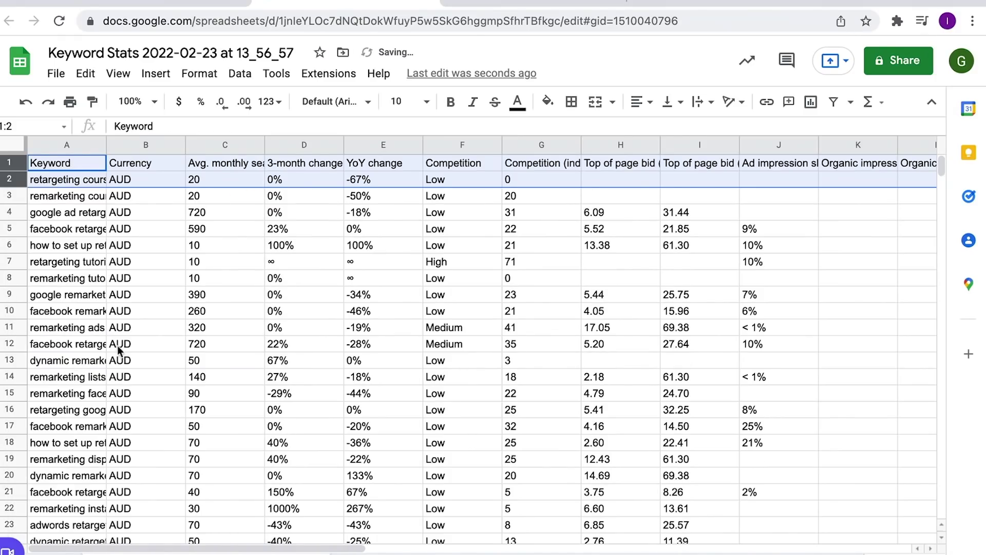
click(254, 265)
Step: Auto-fit the keyword column width and delete the Currency column
double_click(107, 144)
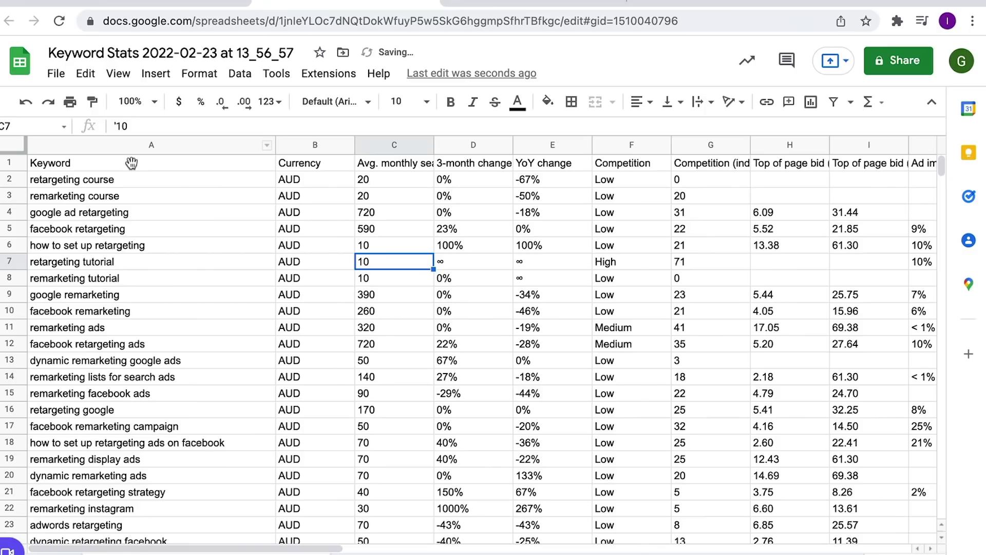
click(216, 248)
click(324, 143)
right_click(324, 144)
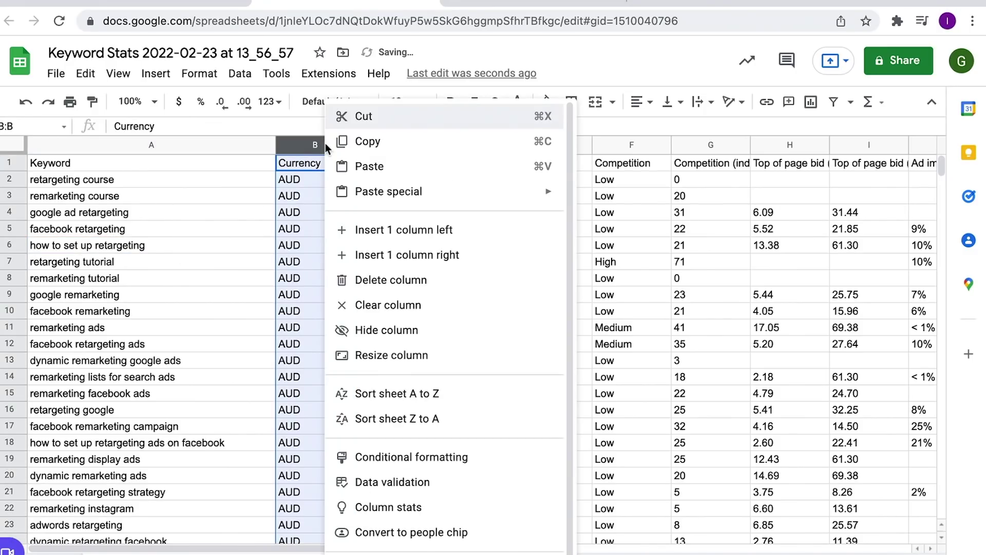
click(365, 278)
click(308, 229)
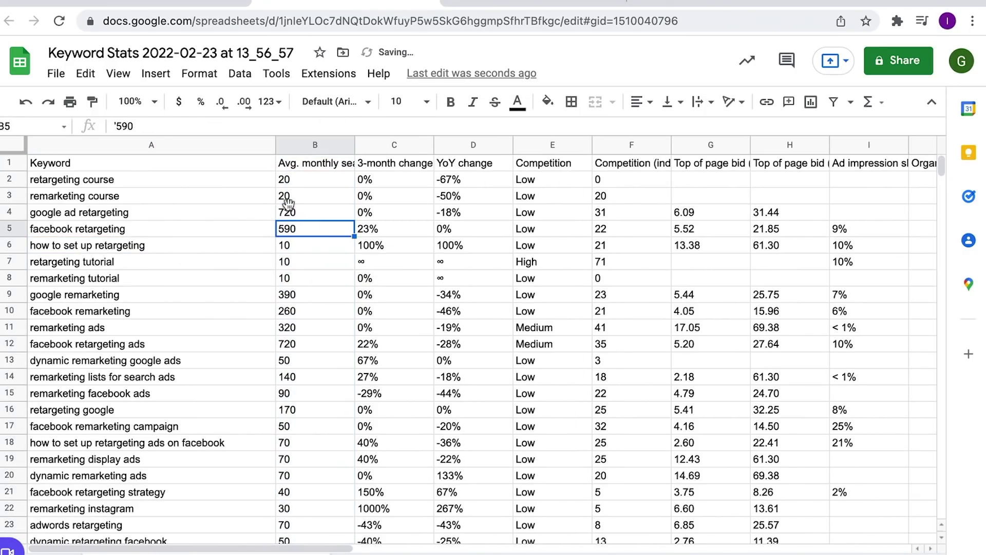
Step: Format the Avg. monthly searches column as Number with no decimal places
key(ctrl+a)
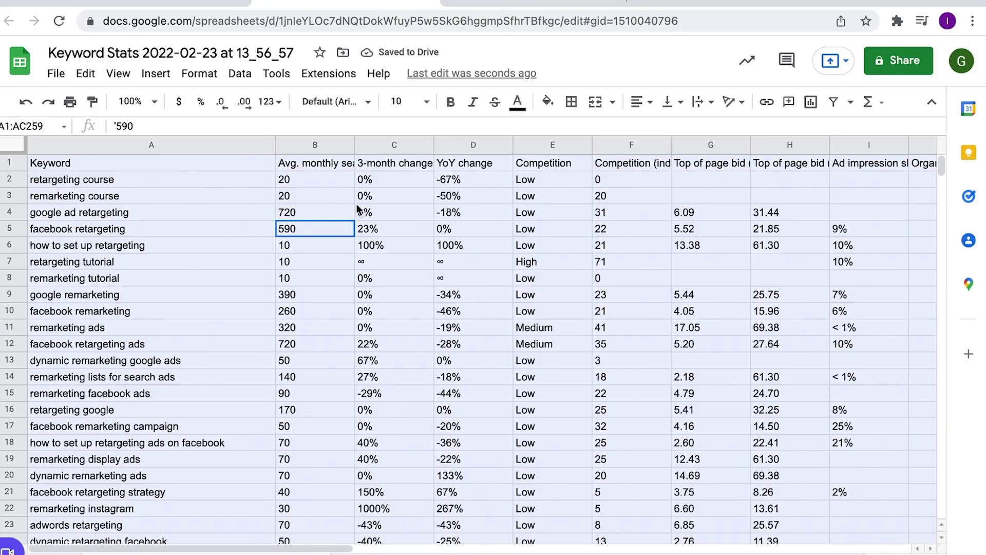
click(361, 198)
click(302, 181)
click(306, 145)
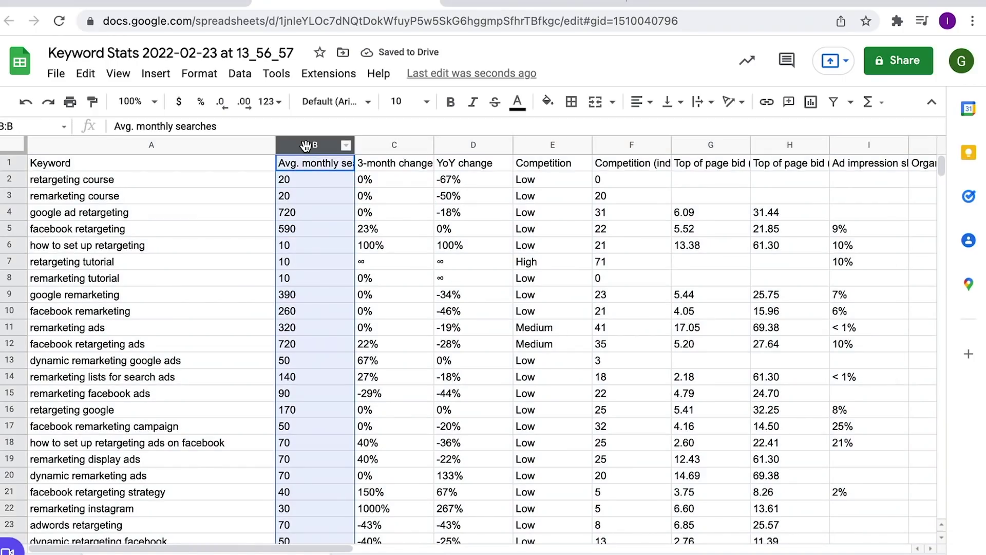
click(268, 101)
click(295, 189)
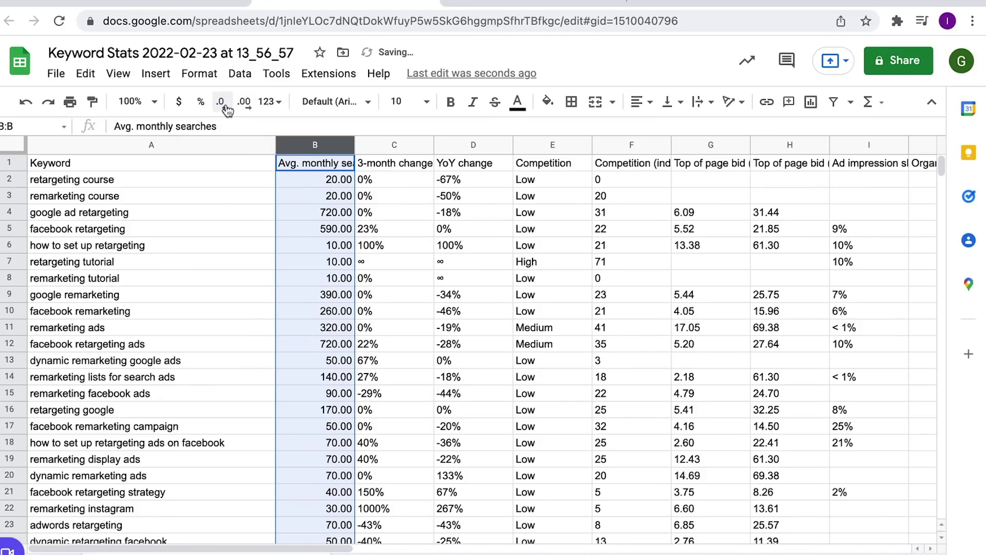
click(245, 102)
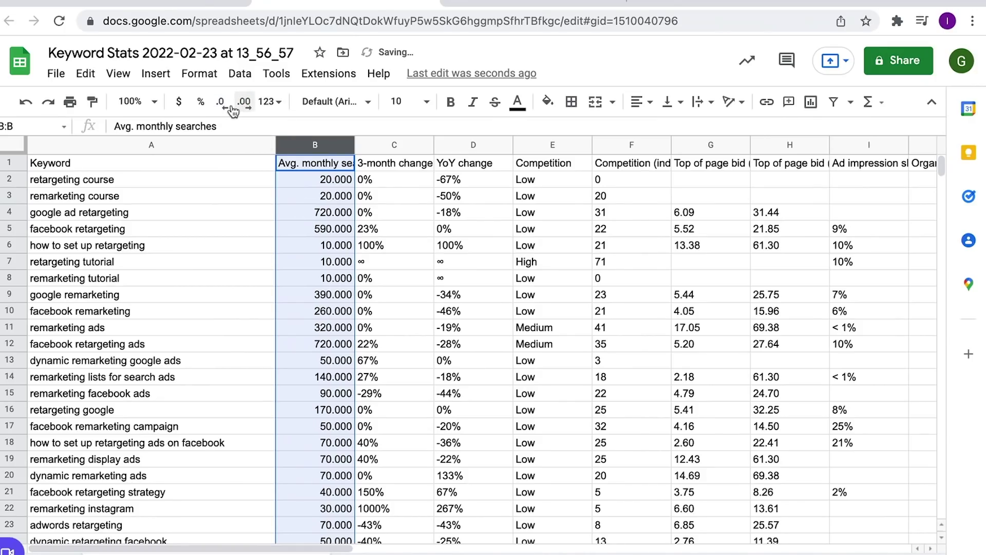
click(222, 105)
click(222, 104)
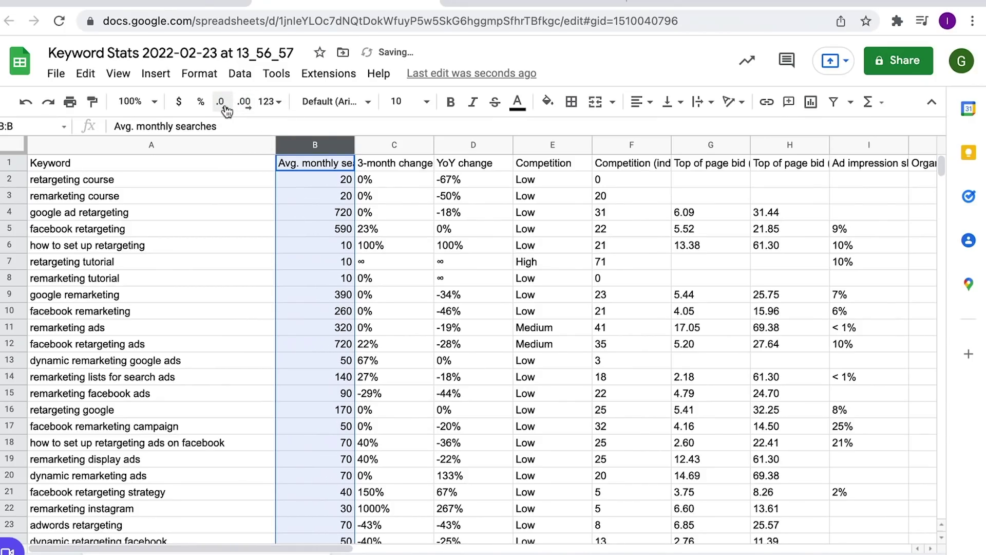
click(324, 264)
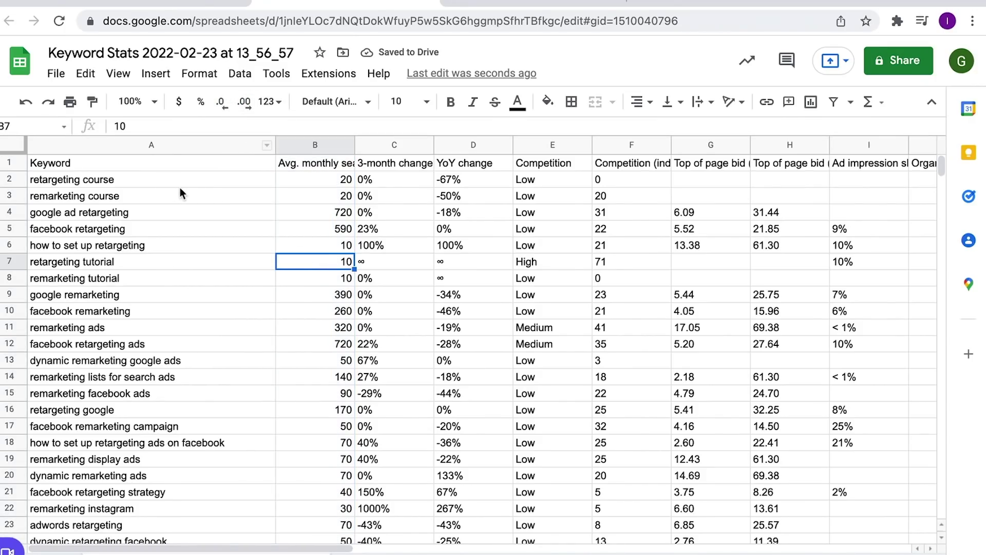
Step: Add a filter to the keyword sheet and sort Avg. monthly searches from highest to lowest
key(ctrl+a)
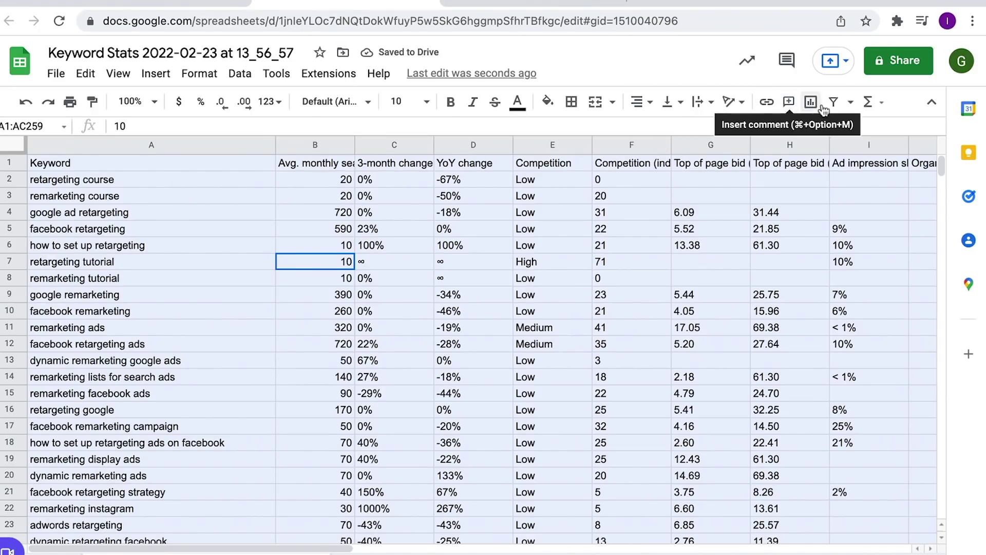
click(832, 102)
click(339, 195)
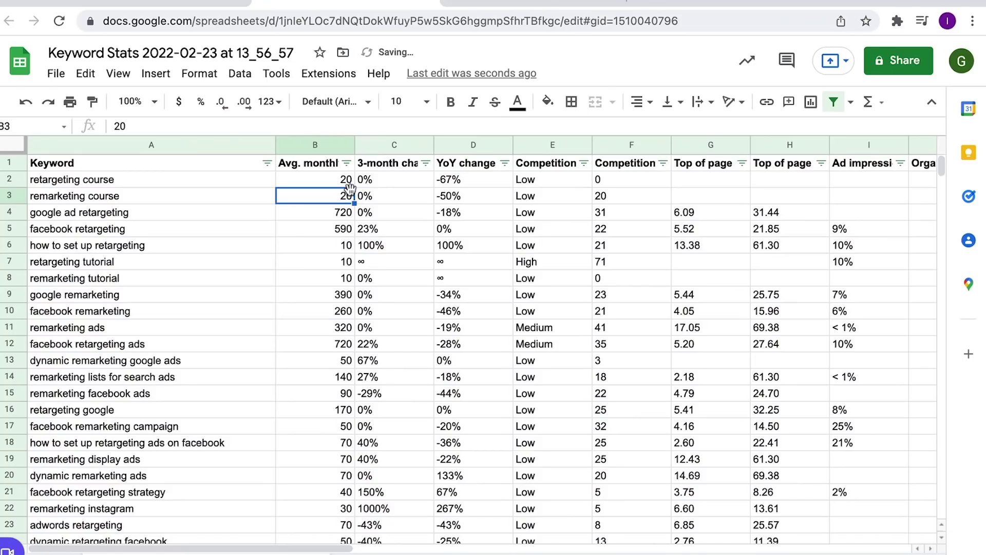
click(348, 166)
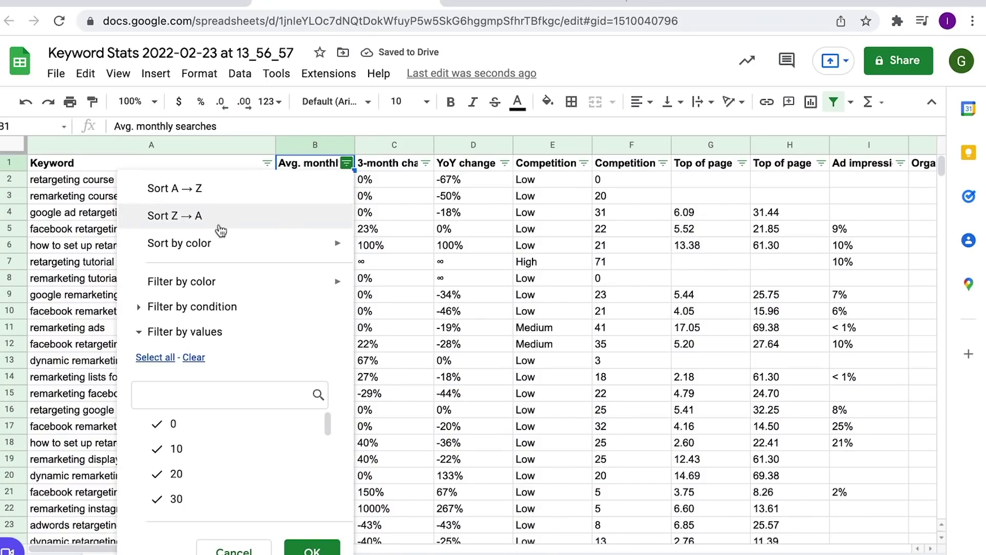
click(166, 213)
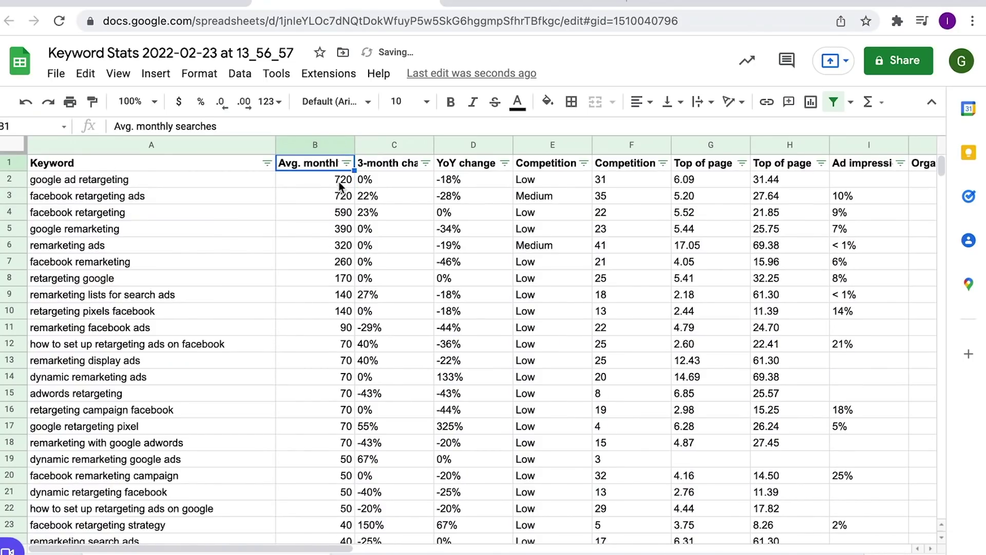
Step: Select and review the nine highest-volume keywords and their monthly searches
click(333, 184)
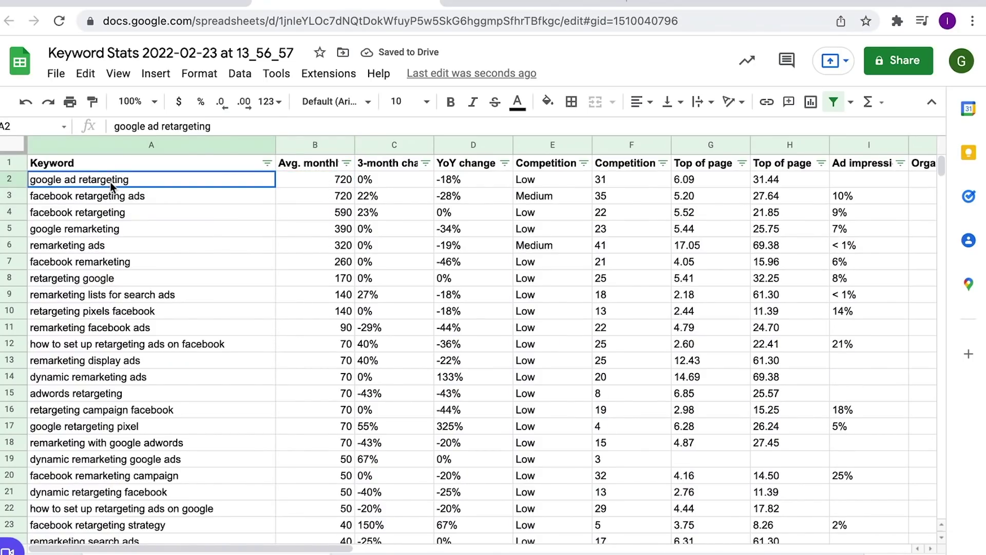
drag(110, 182, 293, 186)
shift+click(309, 202)
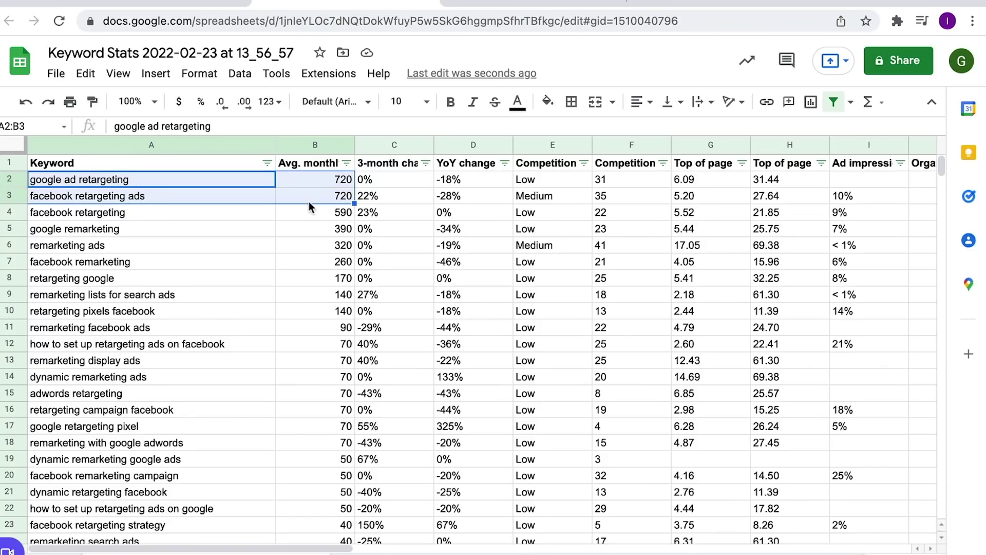
click(304, 210)
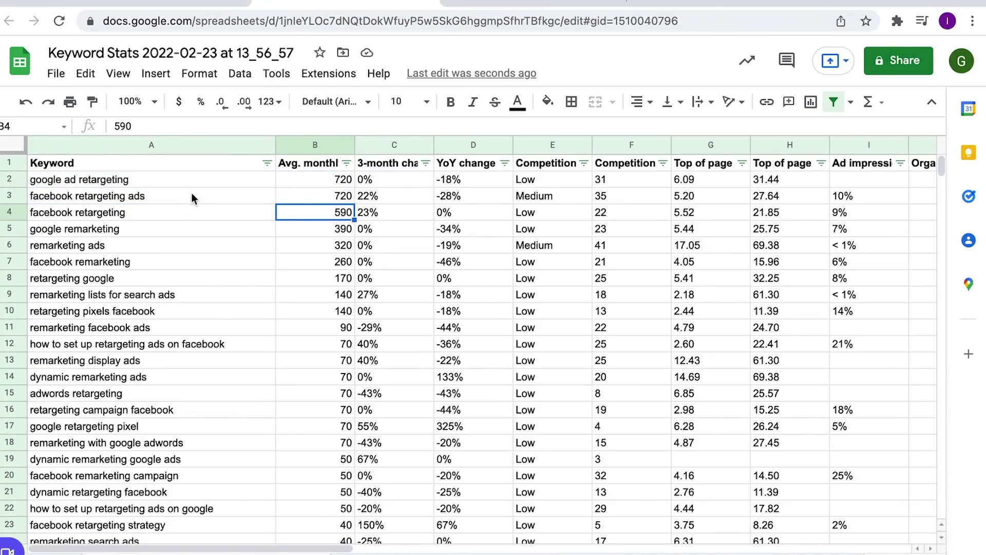
drag(193, 180, 189, 318)
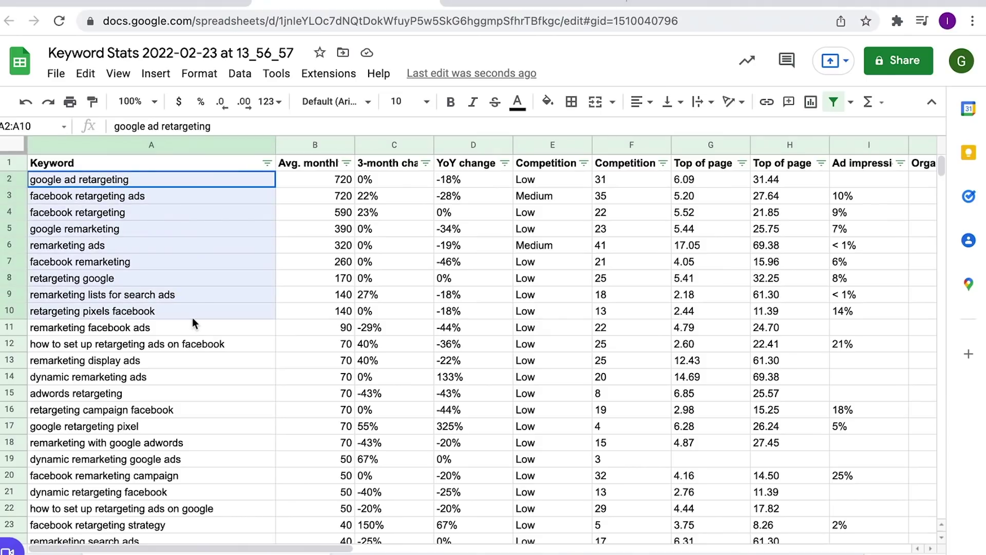
click(297, 308)
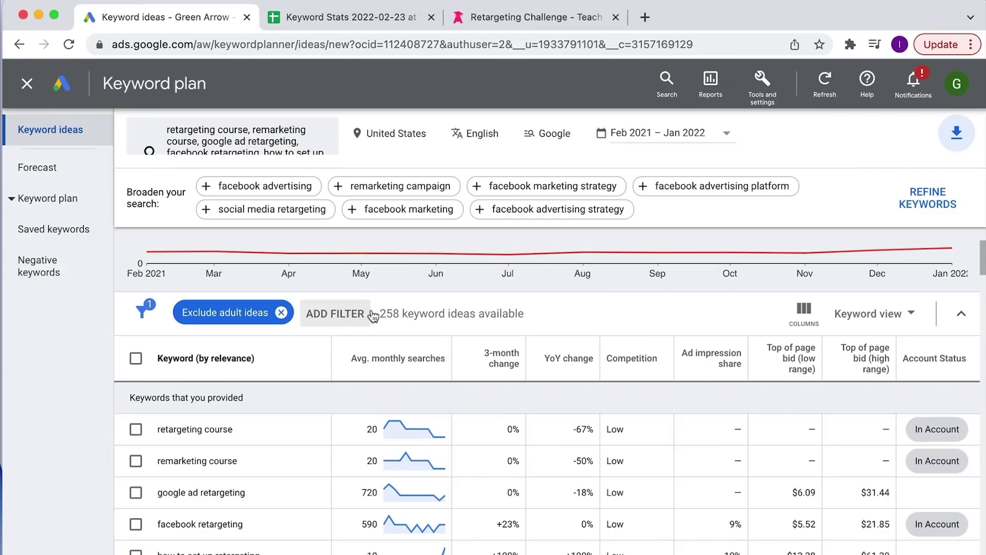
scroll(490, 315, up, 2)
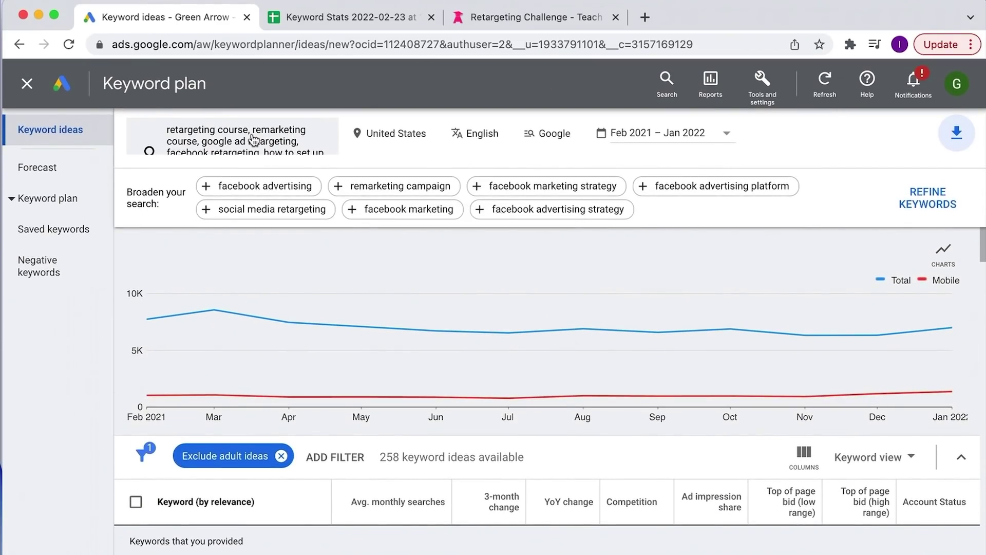
Step: Get keyword ideas from the teachtraffic.com/challenge/ URL, using only this page
click(253, 132)
click(658, 136)
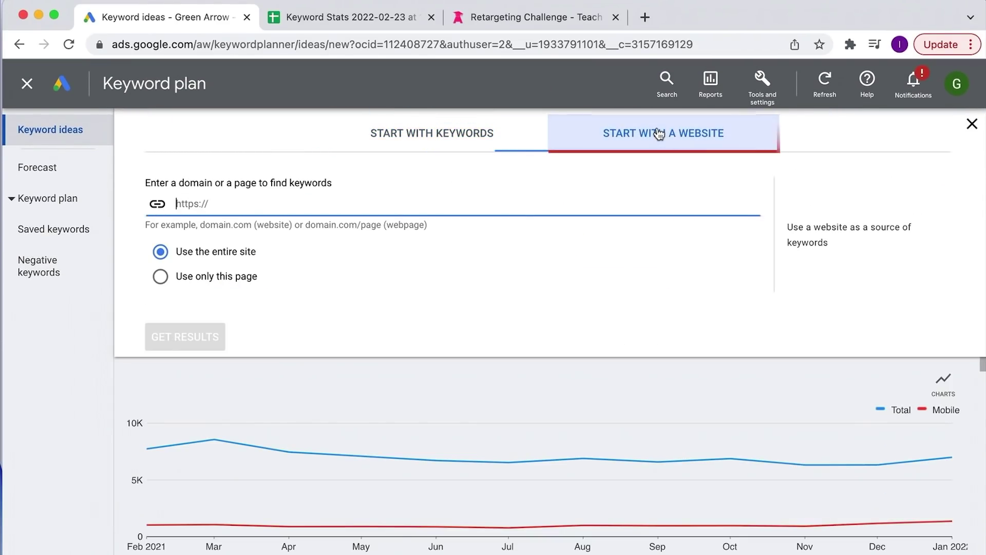
click(497, 21)
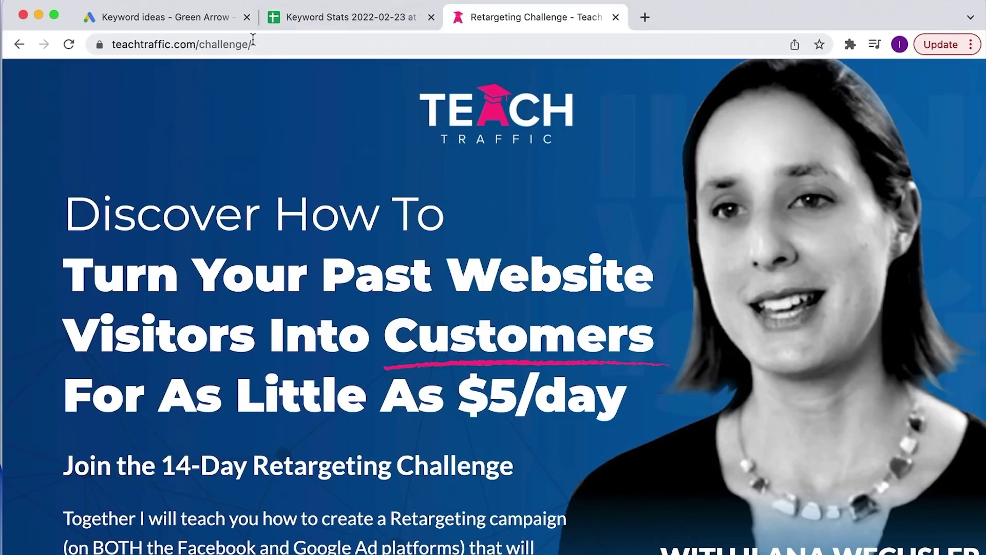
click(248, 43)
click(186, 23)
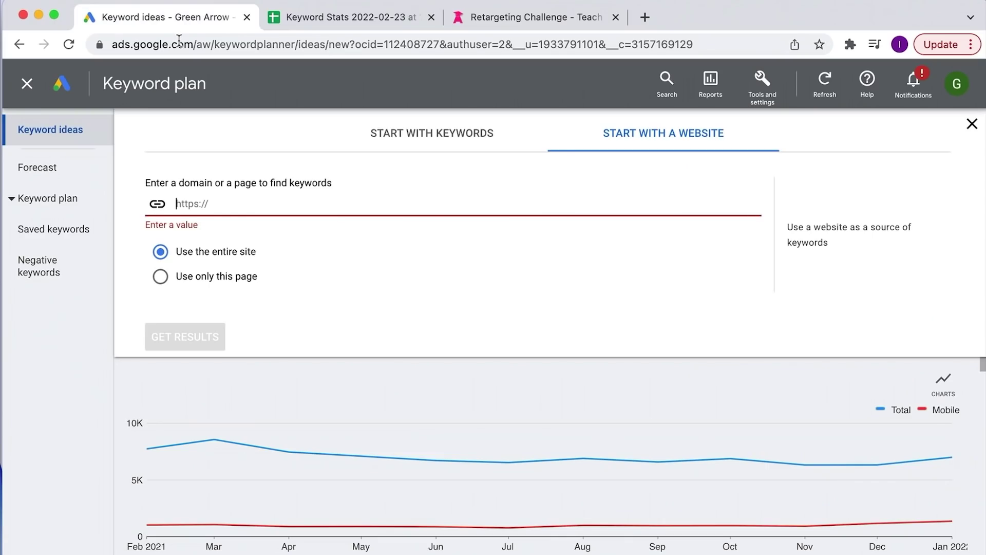
text(https://teachtraffic.com/challenge/)
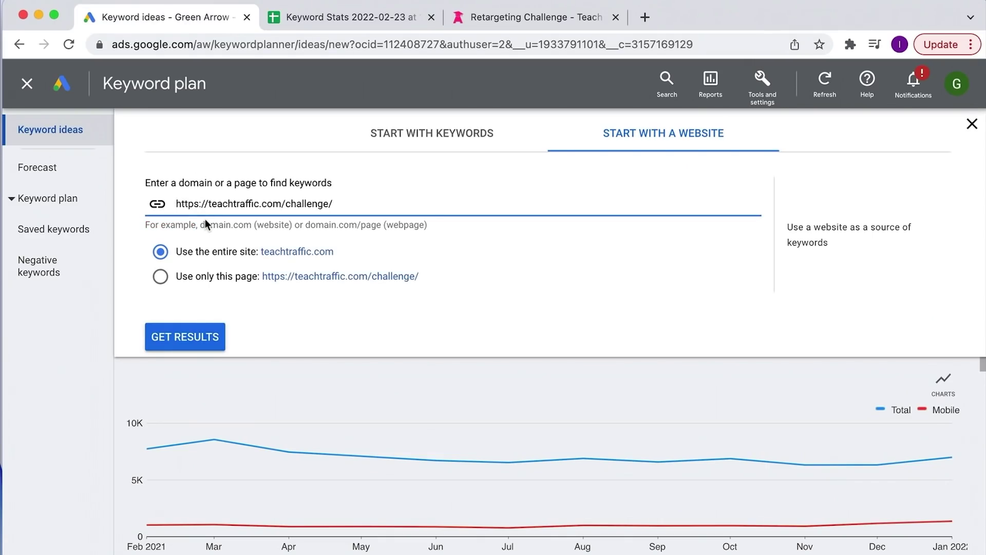
click(179, 279)
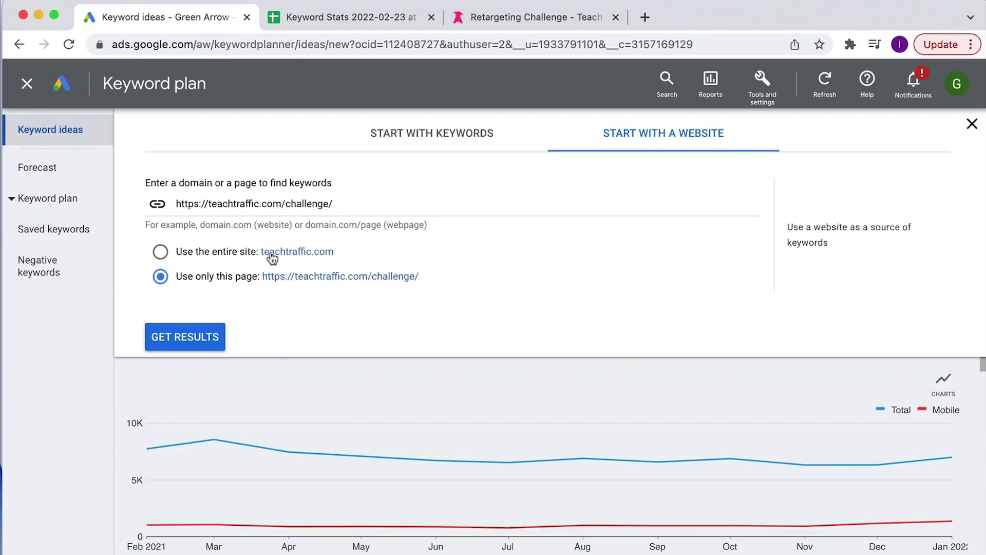
click(183, 336)
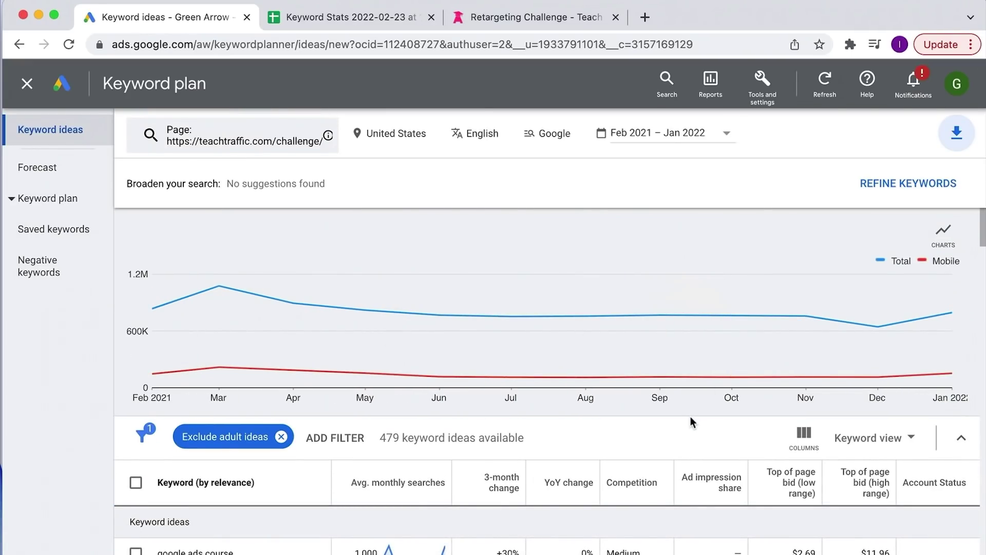
scroll(691, 417, down, 4)
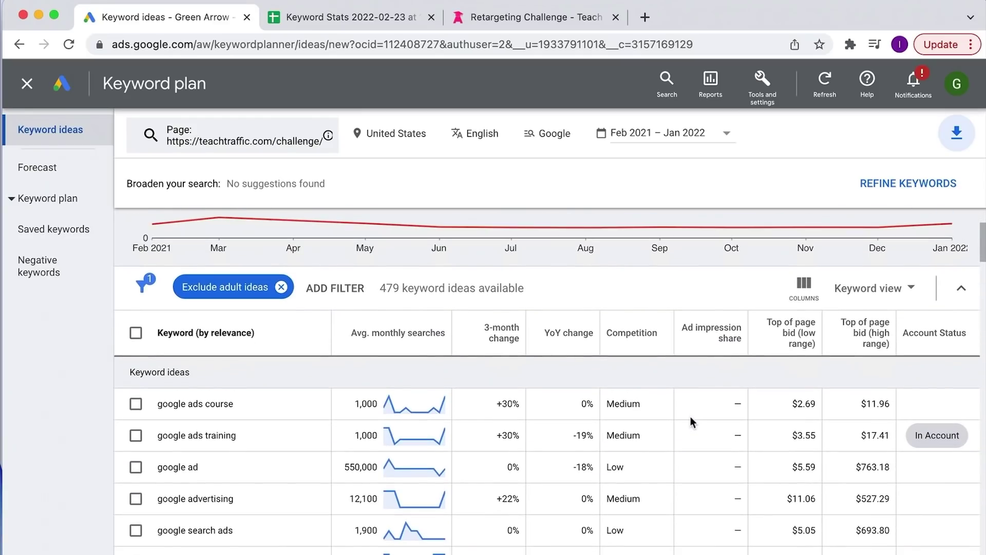
scroll(691, 417, down, 1)
scroll(696, 394, up, 2)
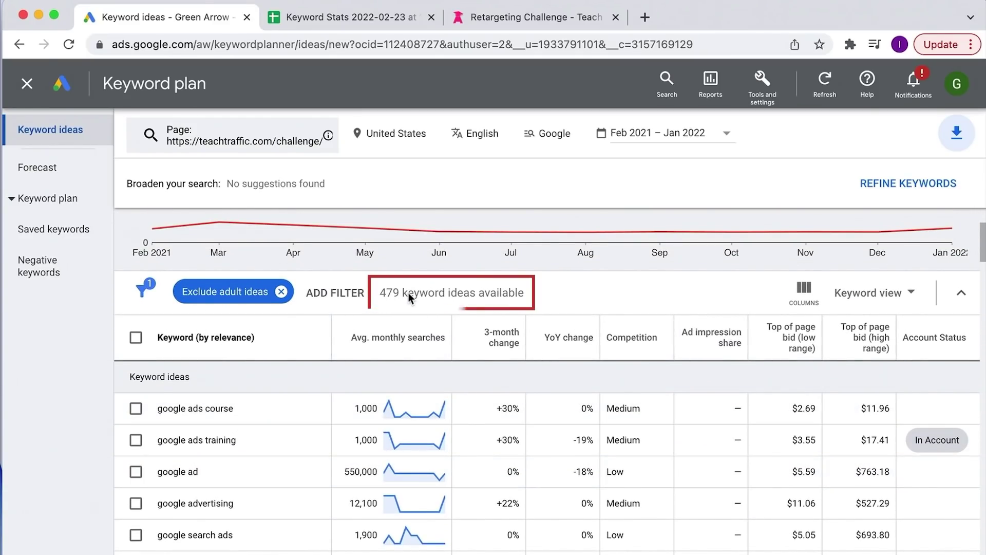
Step: Filter the ideas to keywords containing 'remarketing' or 'retargeting', then open the download menu
click(324, 292)
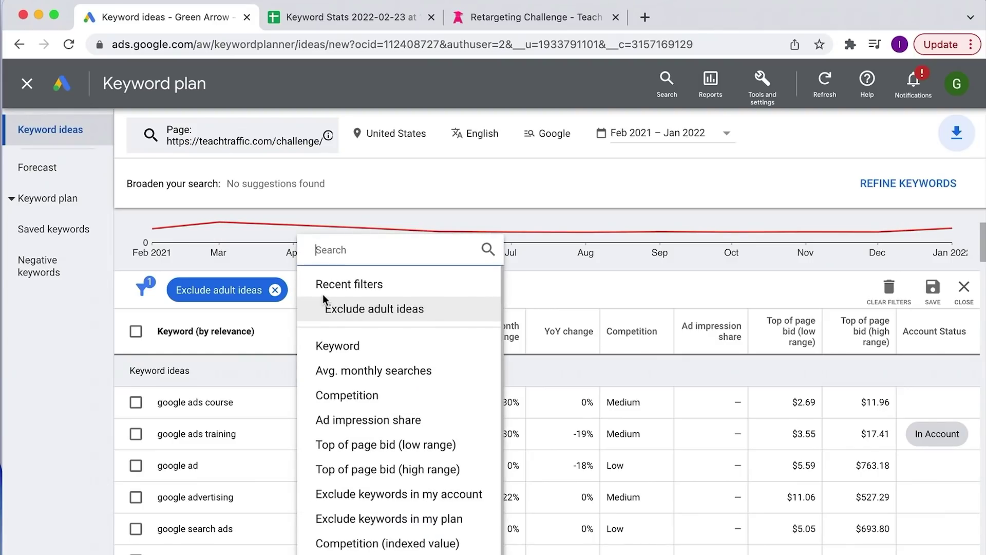
click(339, 346)
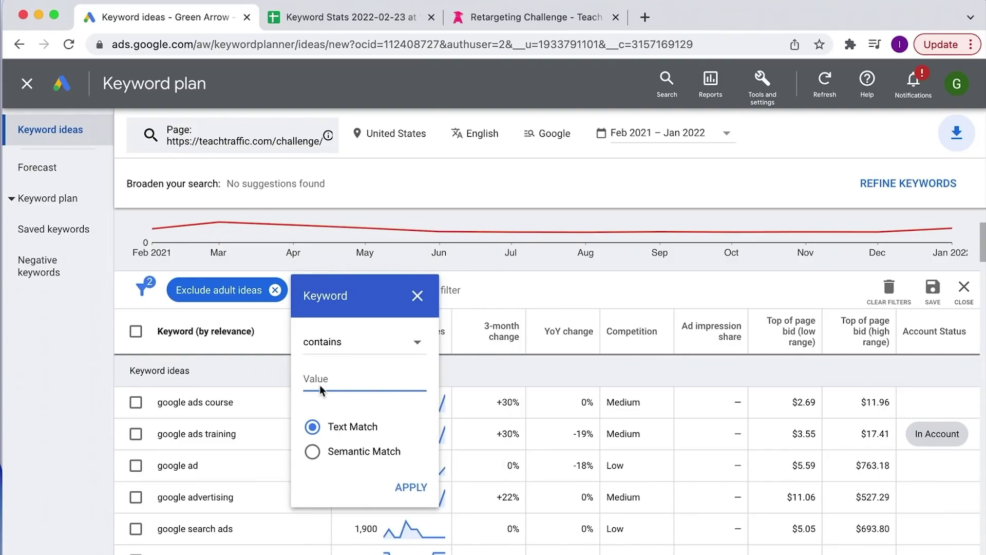
text(remarketing, r)
text(etargeting)
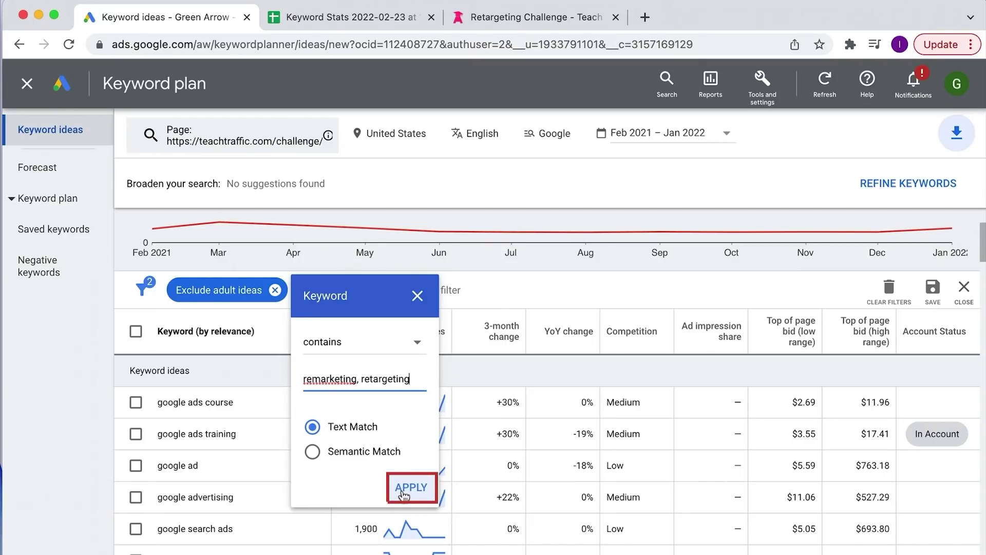
click(416, 488)
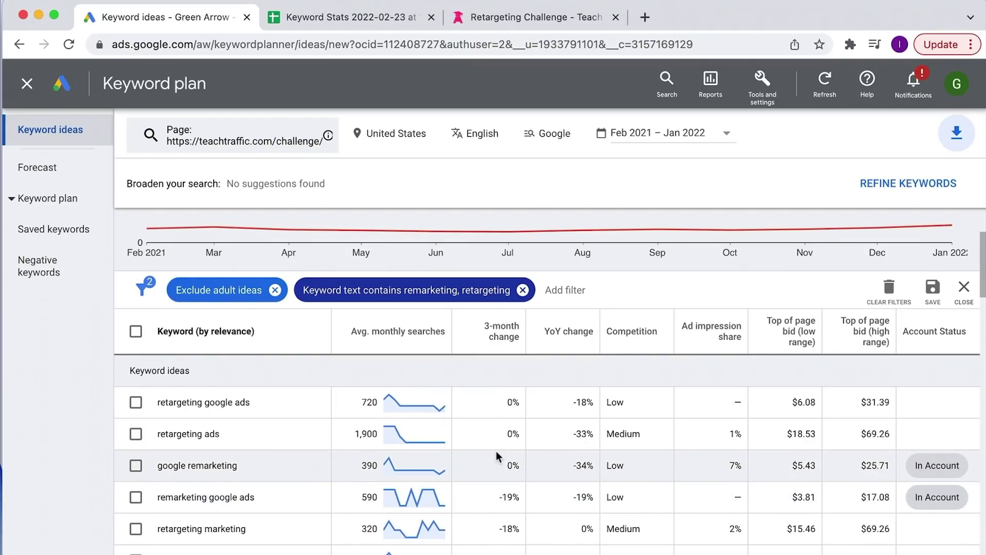
scroll(496, 456, down, 3)
scroll(496, 456, down, 1)
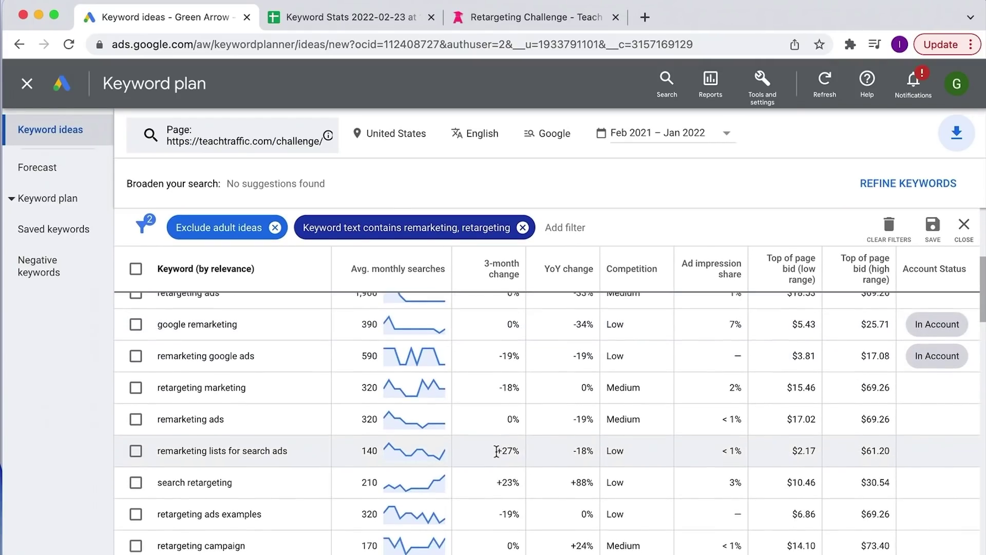
scroll(496, 456, down, 1)
scroll(497, 451, up, 5)
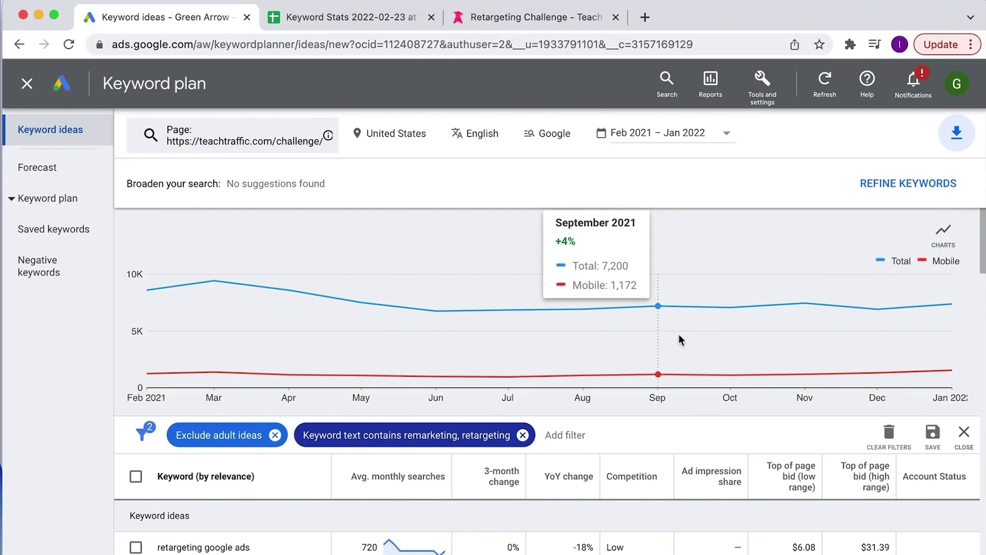
click(955, 133)
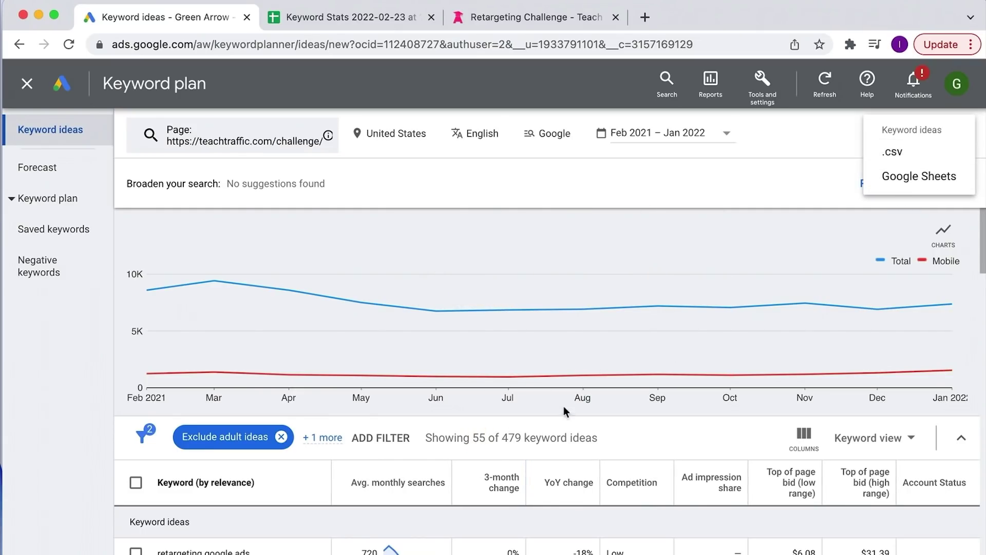
Step: Download the 55 filtered ideas to a new Google Sheets file and return to the planner
click(918, 176)
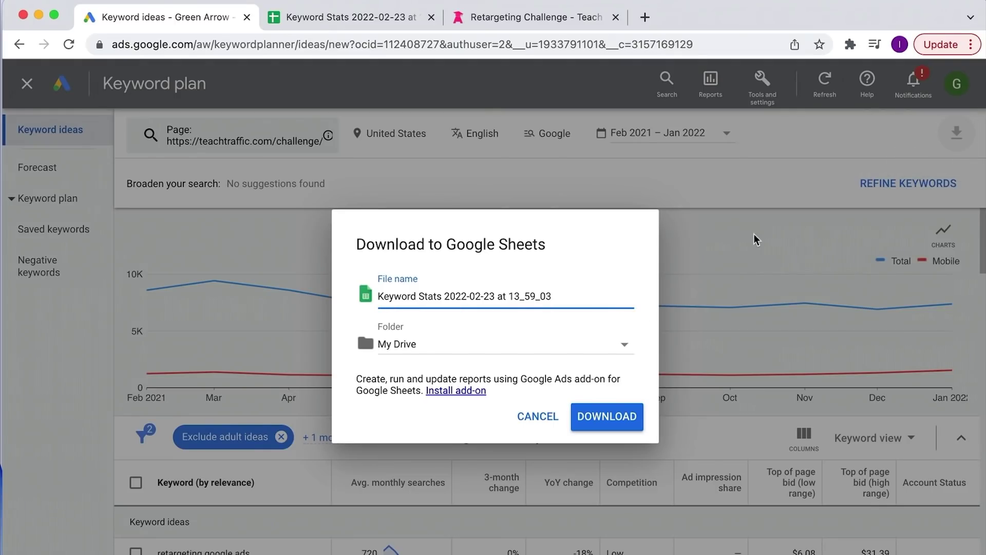
click(607, 418)
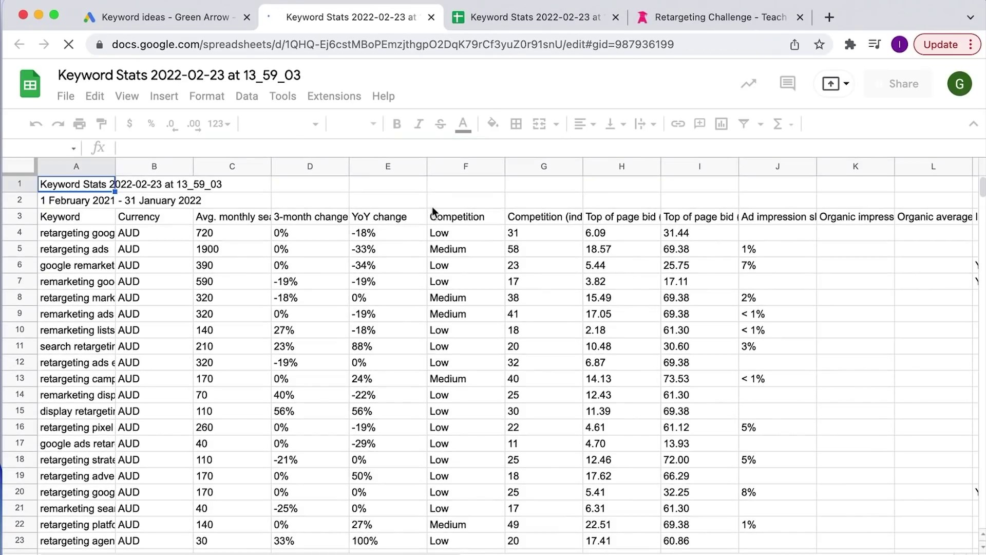
key(ctrl+shift+Tab)
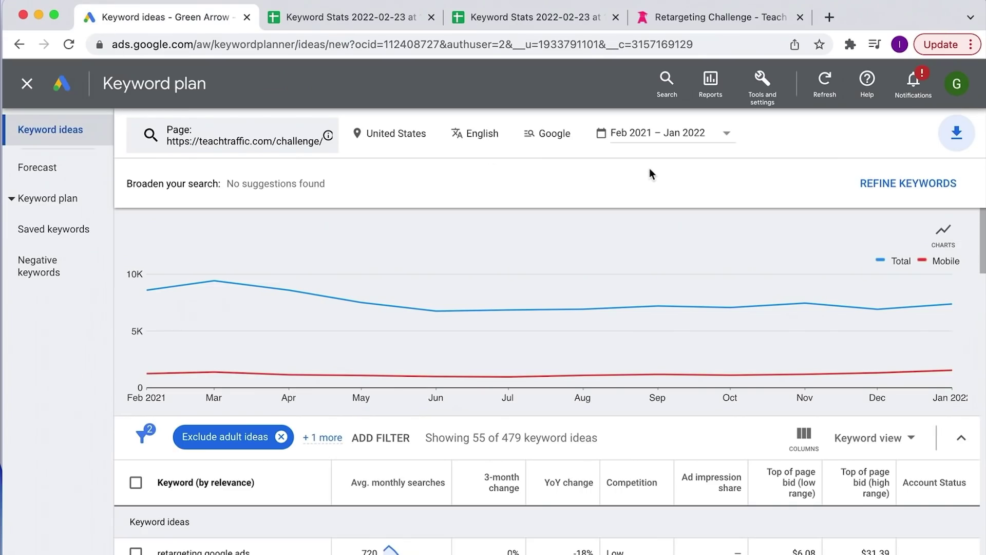
scroll(631, 238, down, 1)
scroll(630, 227, up, 1)
click(31, 199)
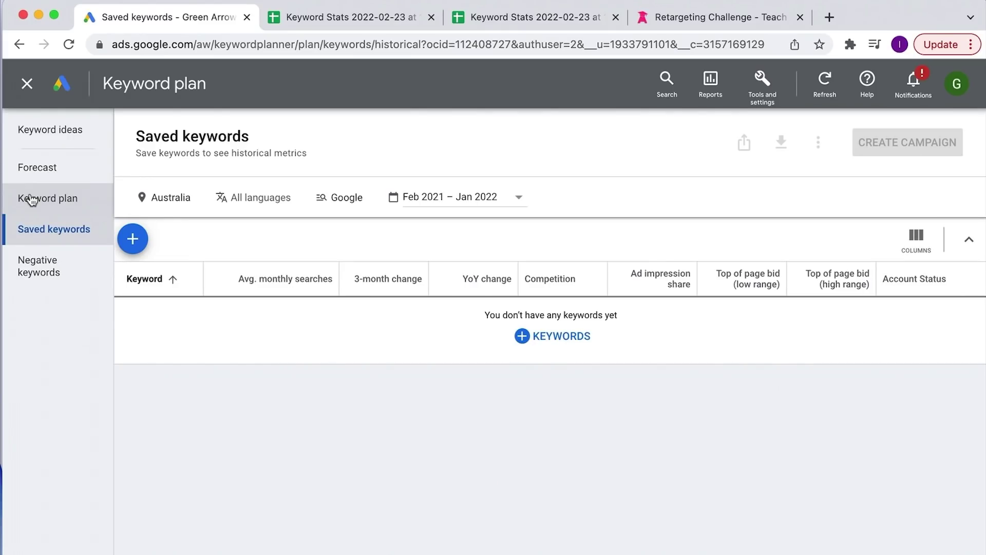
click(73, 133)
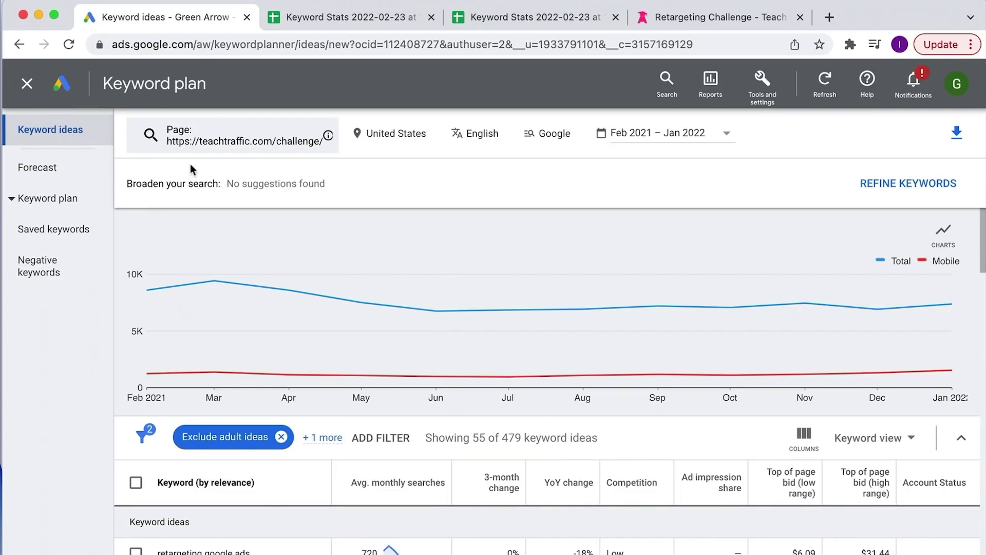
click(475, 19)
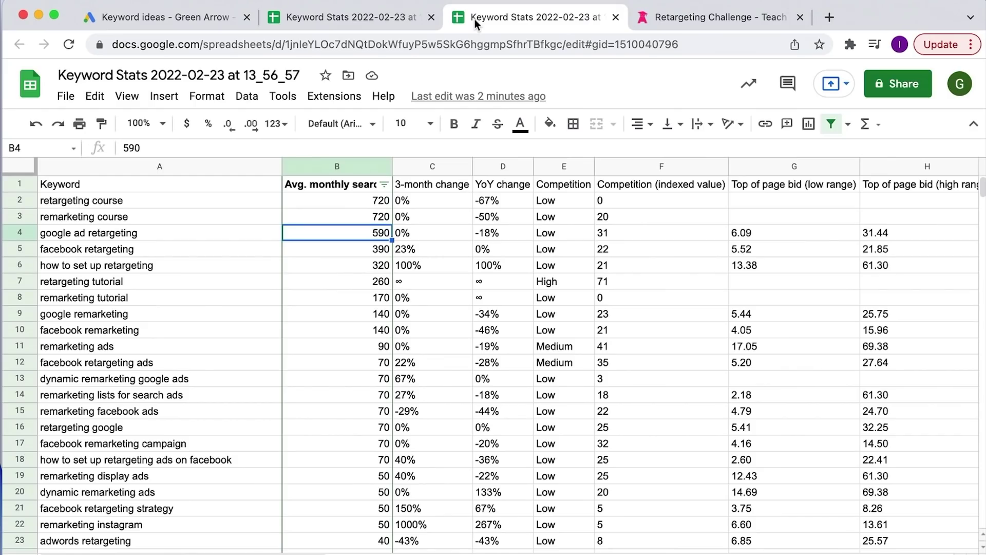
click(194, 24)
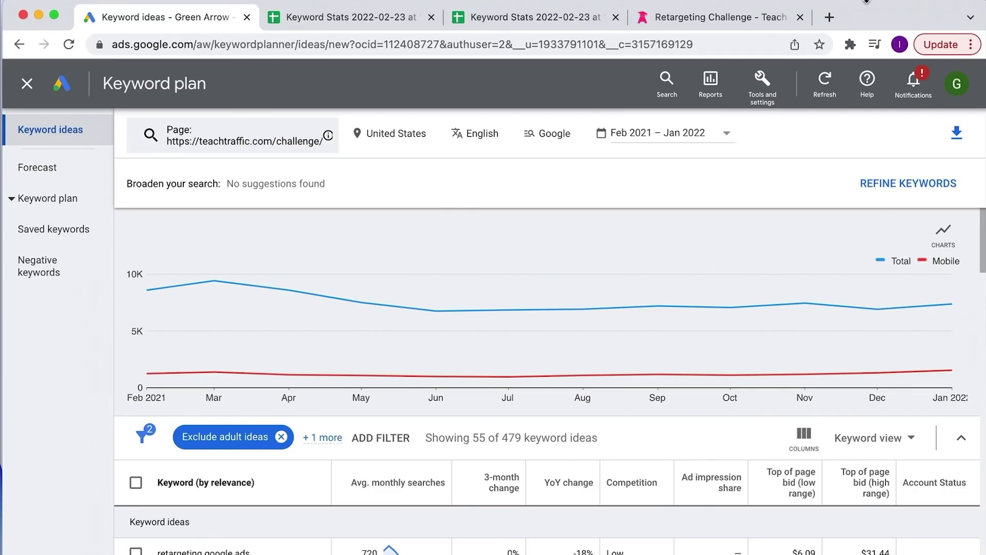
Step: Open soovle.com in a new browser tab
click(828, 23)
text(soo)
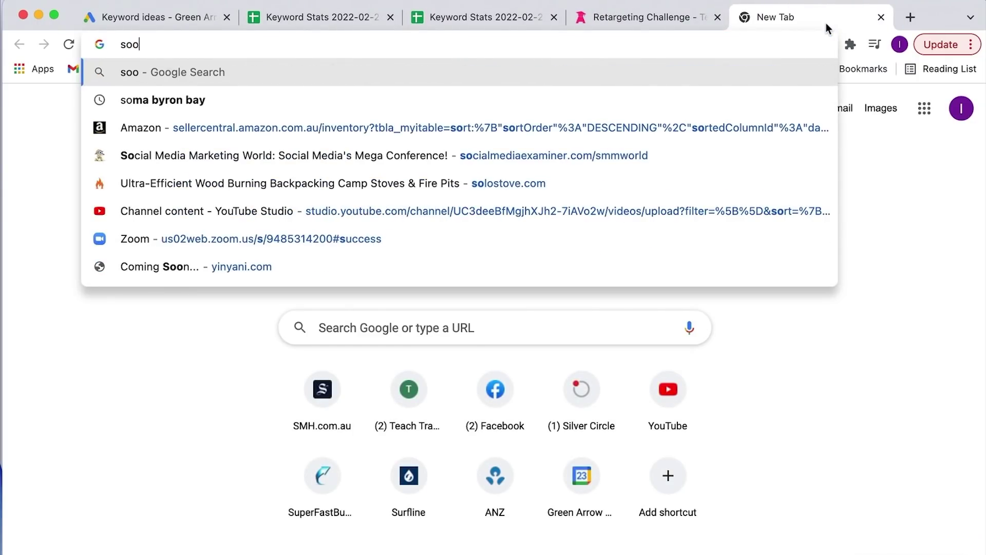
text(vel)
key(BackSpace)
key(BackSpace)
text(le)
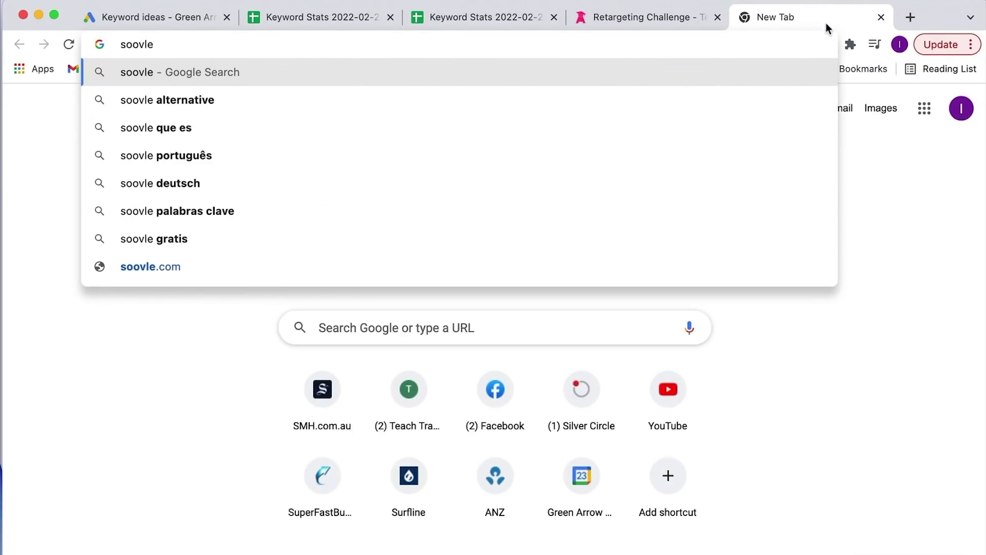
text(.com)
key(Return)
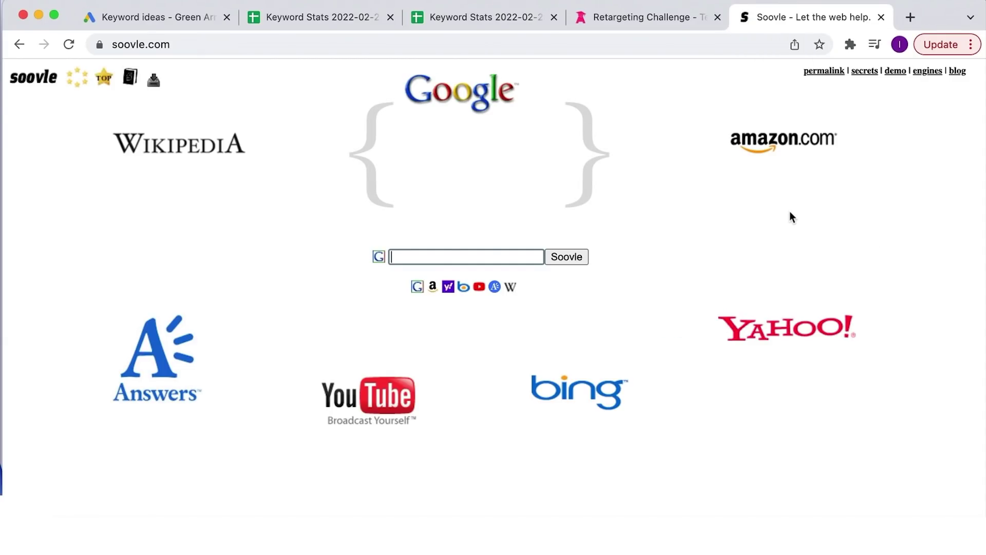
text(reta)
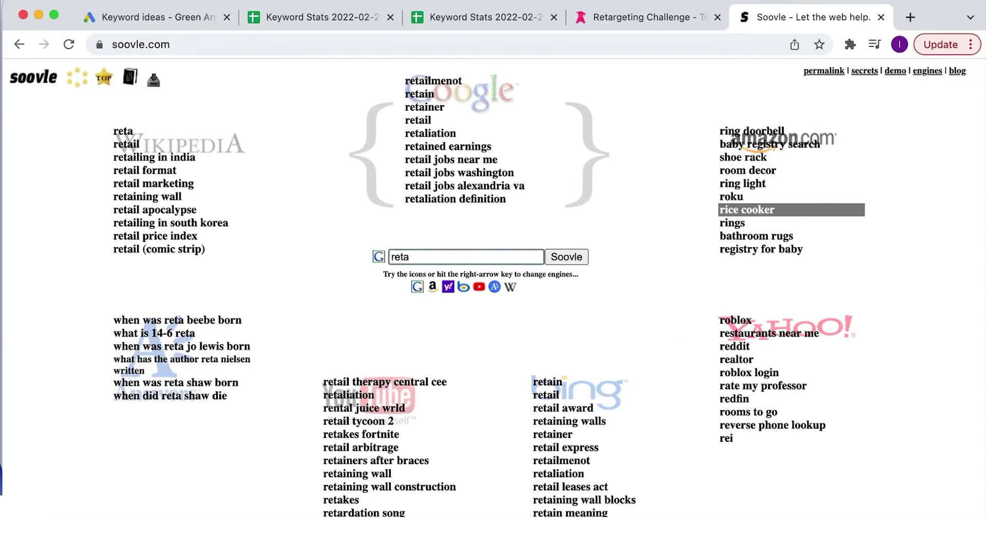
text(rg)
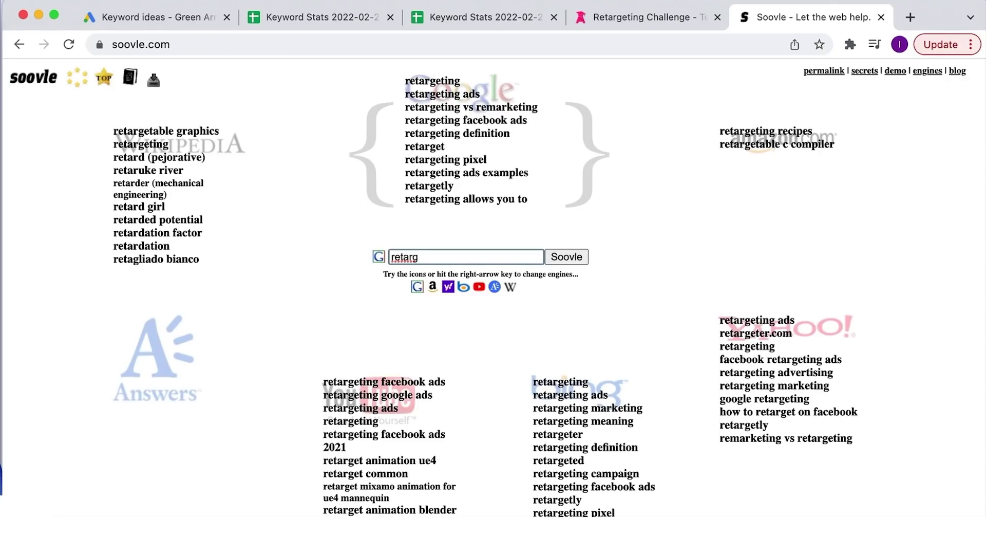
text(eting cou)
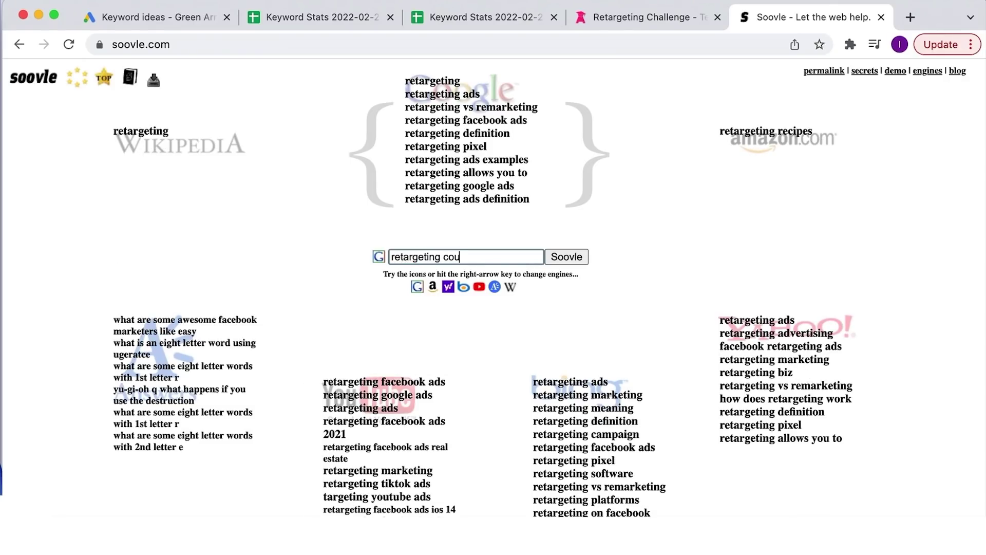
text(r)
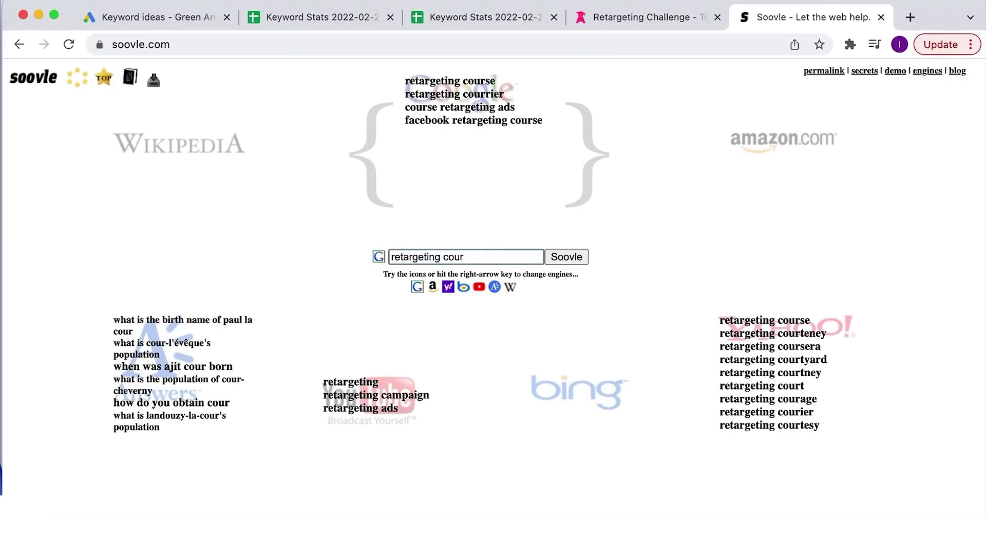
Step: Review suggestions for 'retargeting course' and 'retargeting tutorial', then delete the query text
key(BackSpace)
key(BackSpace)
key(BackSpace)
key(BackSpace)
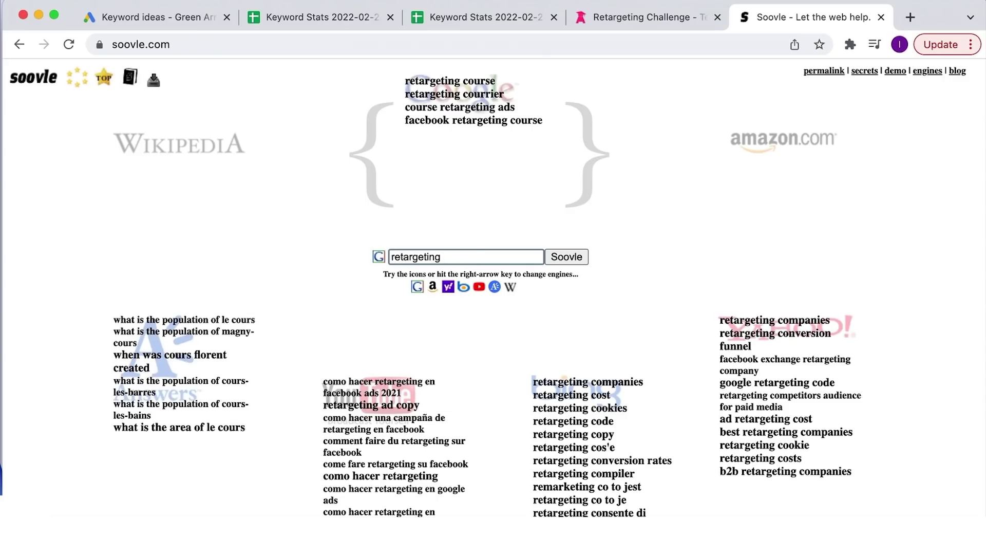
text(tutor)
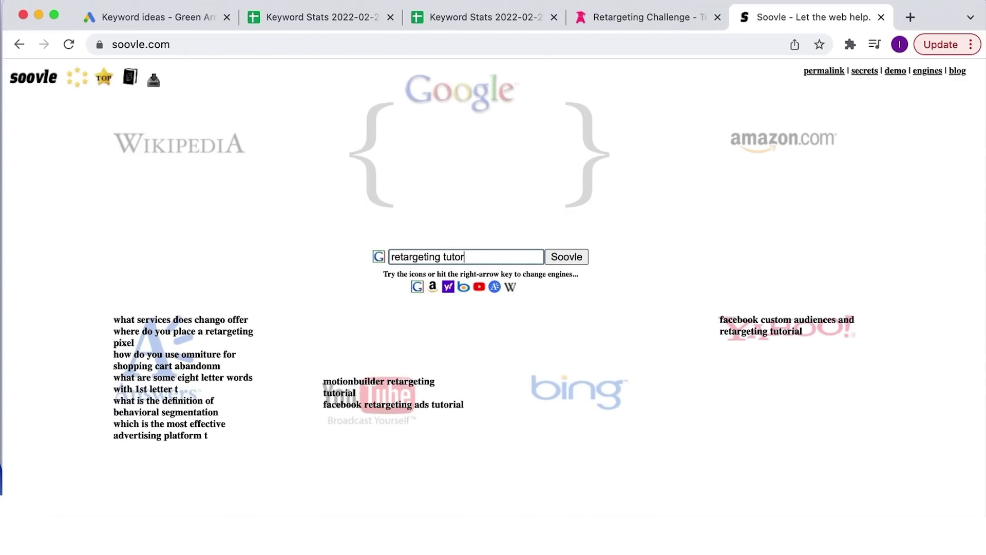
text(ial)
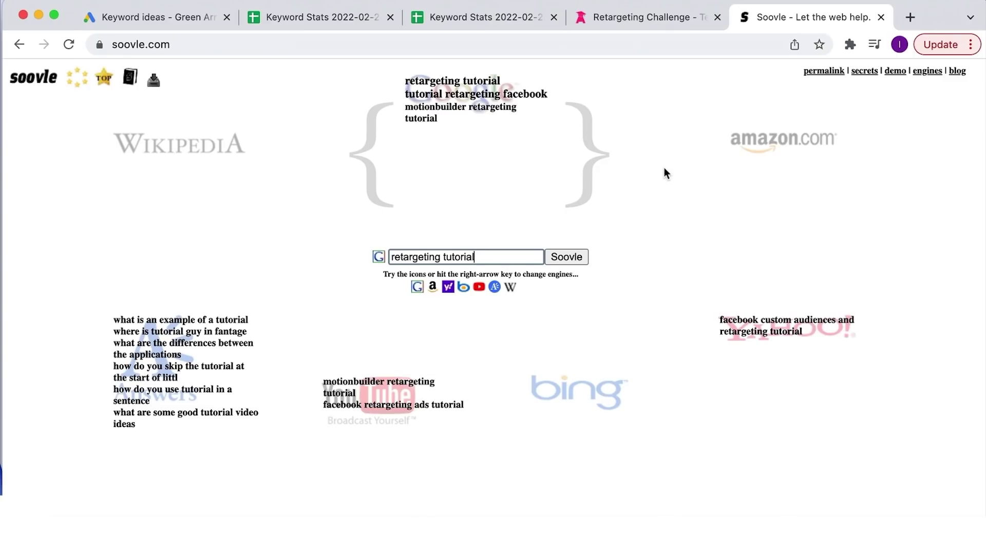
key(BackSpace)
key(BackSpace)
key(BackSpace)
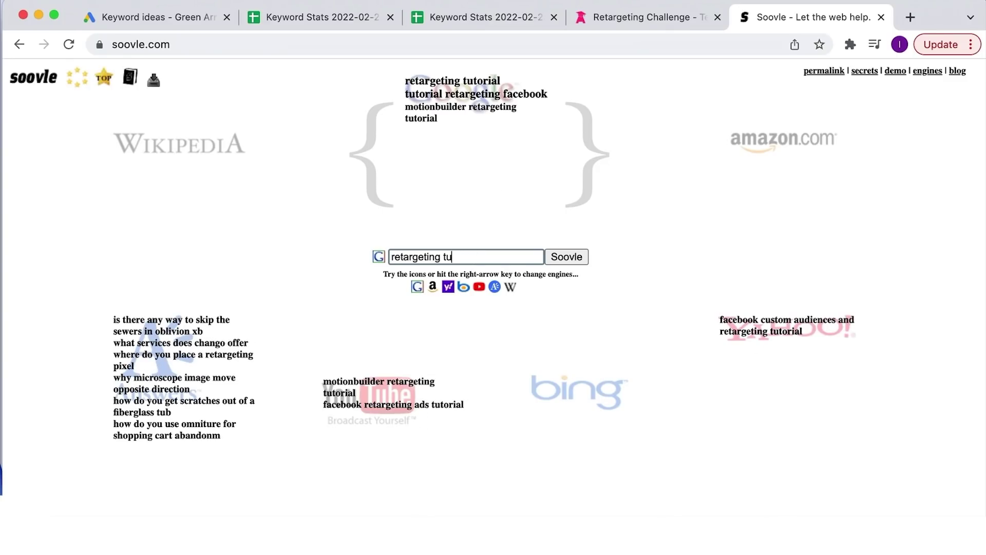
key(BackSpace)
key(BackSpace)
key(BackSpace)
key(BackSpace)
key(BackSpace)
key(BackSpace)
key(BackSpace)
key(BackSpace)
key(BackSpace)
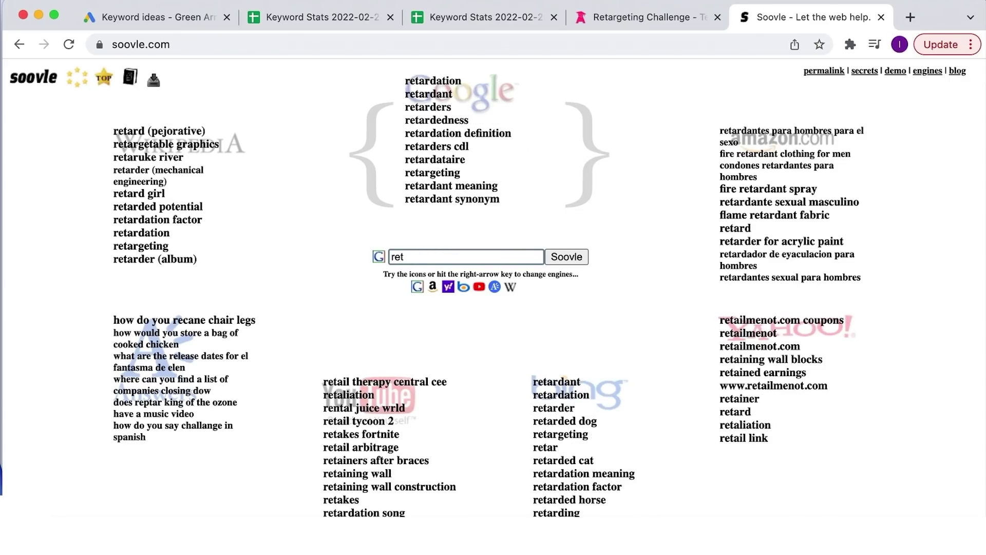
key(BackSpace)
key(BackSpace)
key(BackSpace)
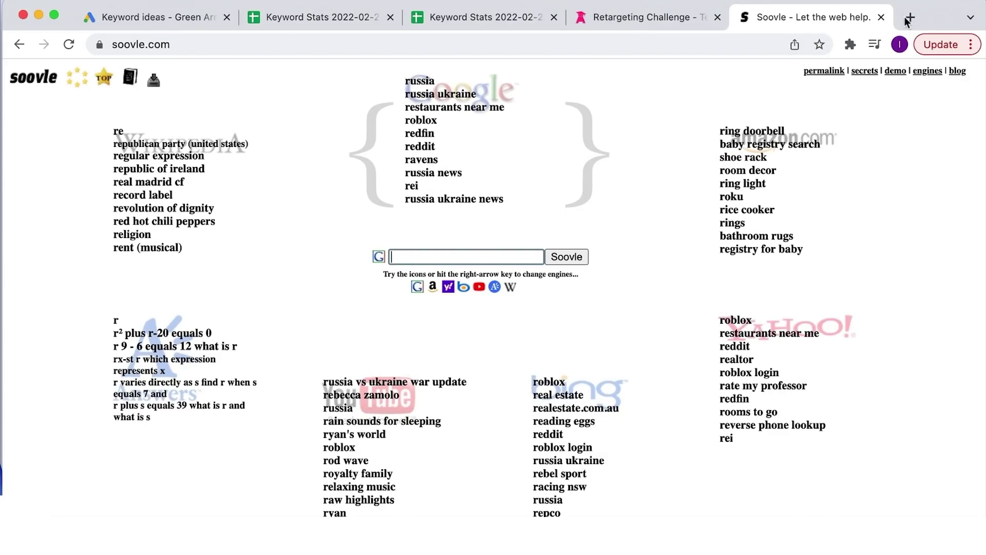
Step: Open answerthepublic.com in a new tab and run a search for 'remarketing'
click(910, 17)
text(answer)
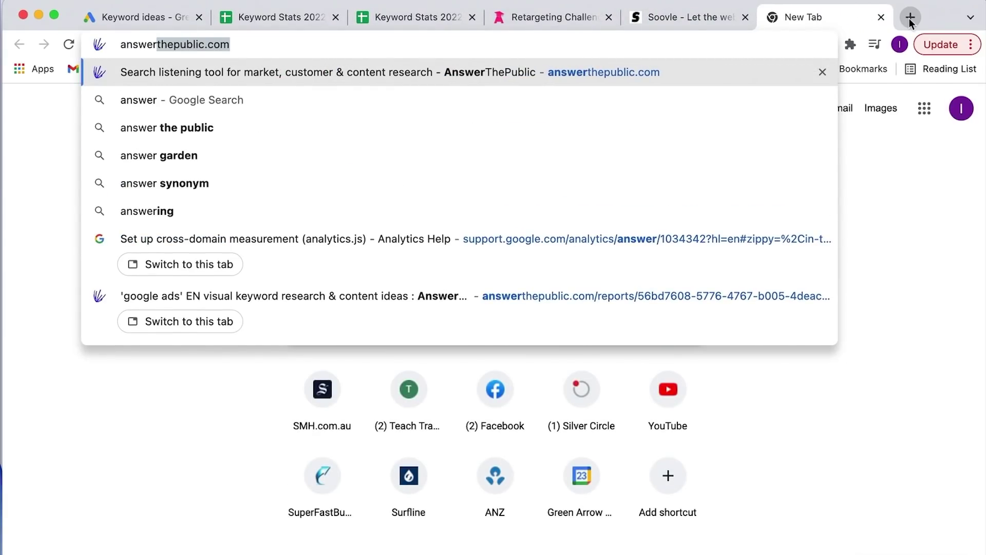
key(Return)
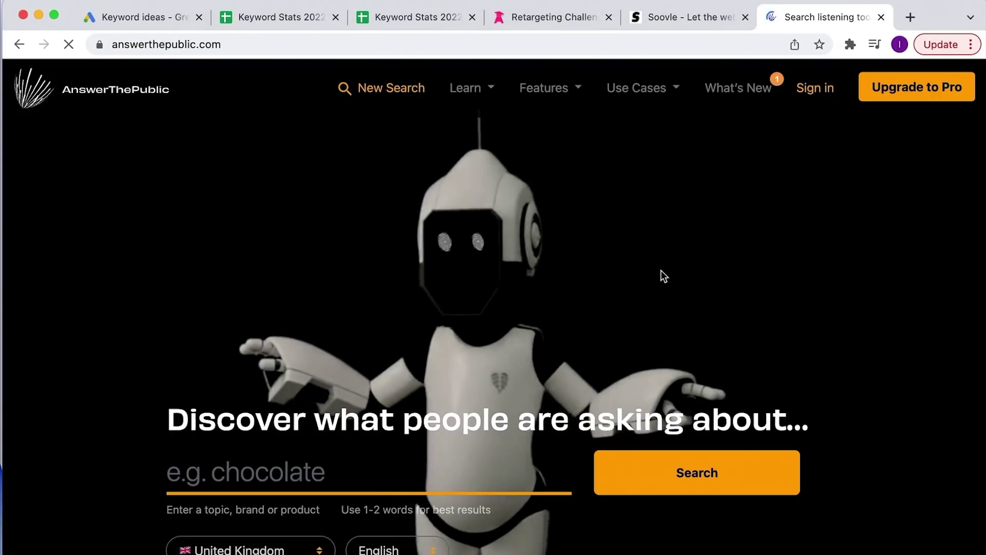
click(275, 479)
text(re)
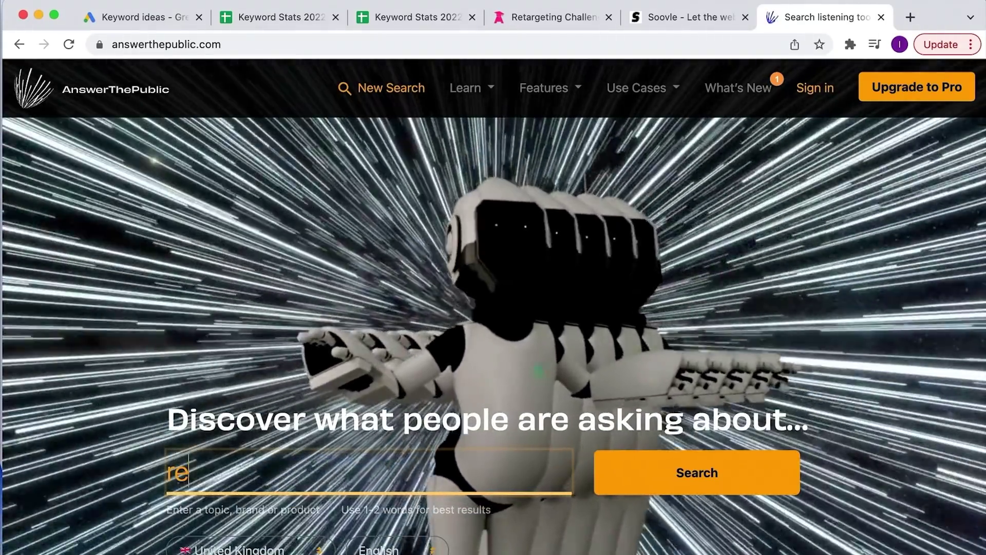
text(marketing)
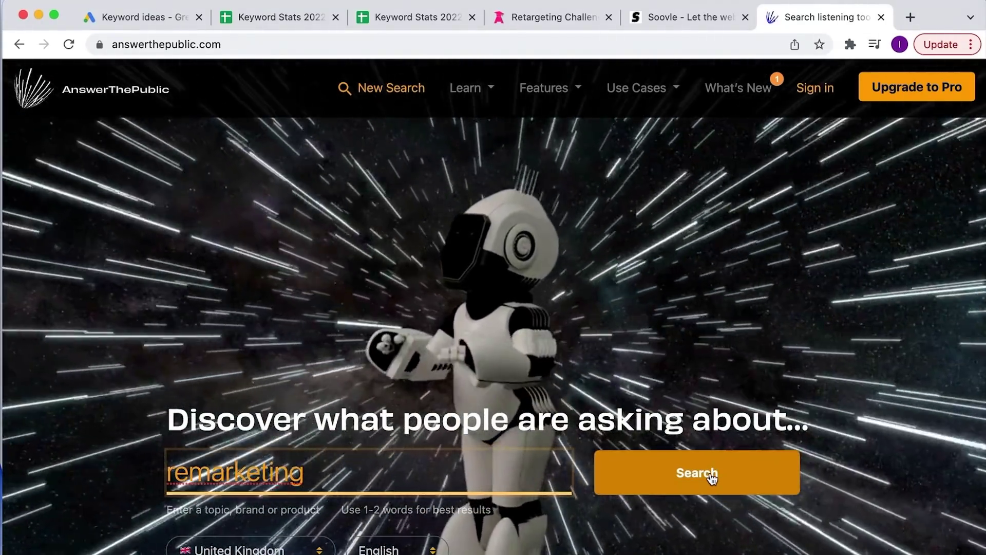
click(711, 478)
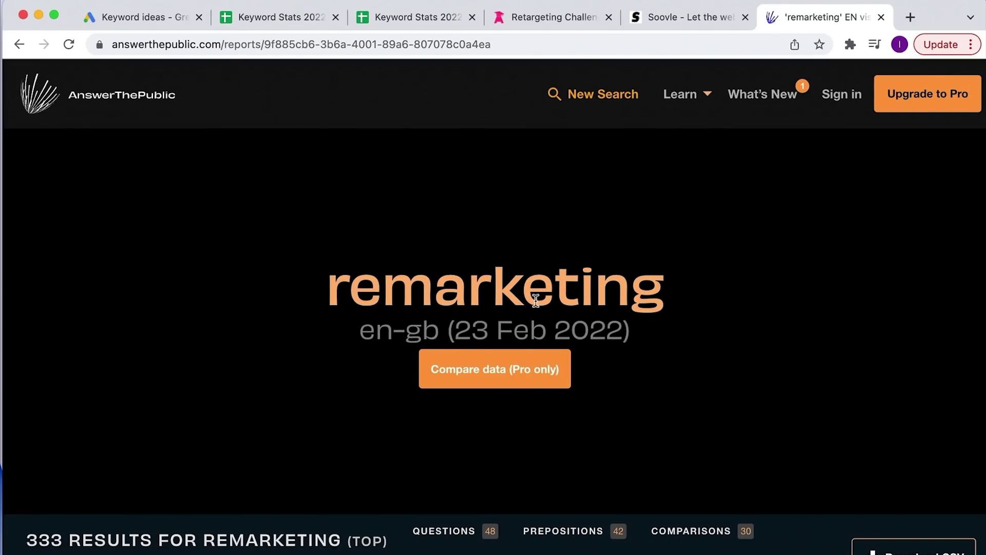
scroll(535, 300, down, 6)
scroll(537, 306, down, 5)
scroll(538, 306, up, 2)
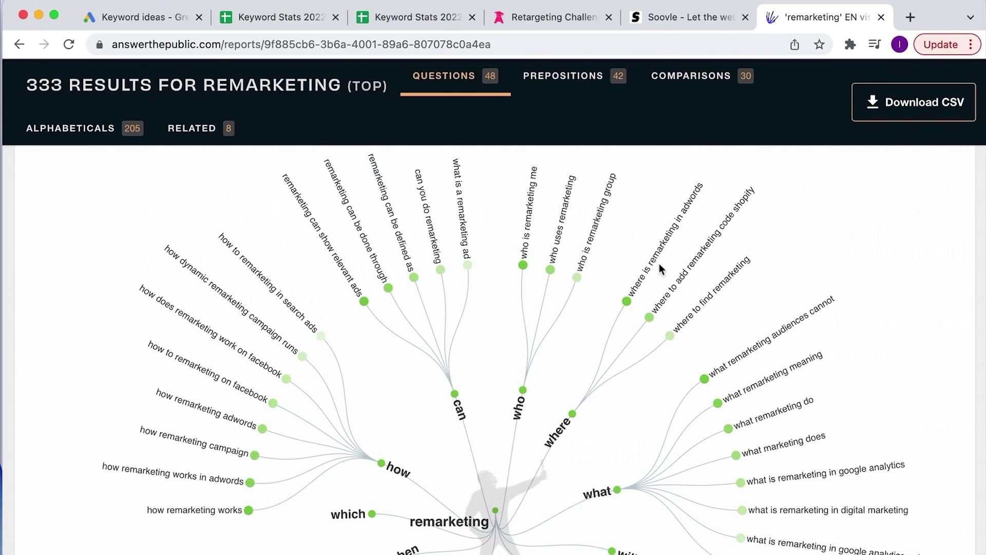
scroll(671, 316, down, 1)
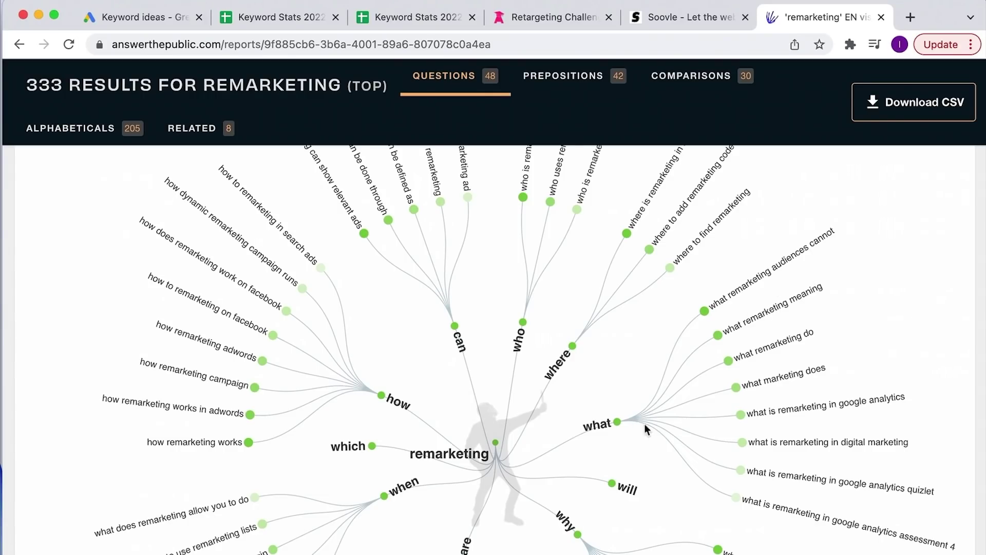
scroll(855, 409, down, 2)
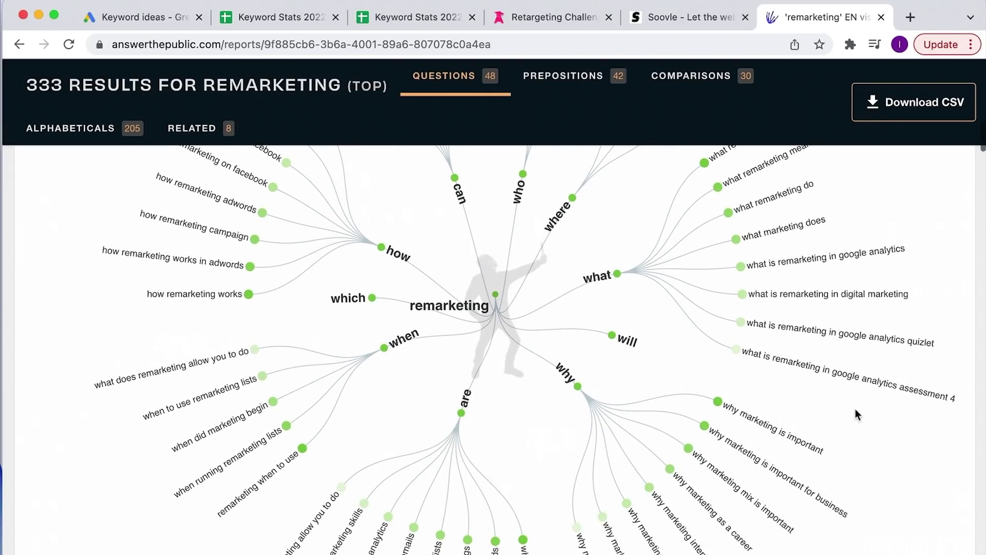
scroll(854, 408, down, 1)
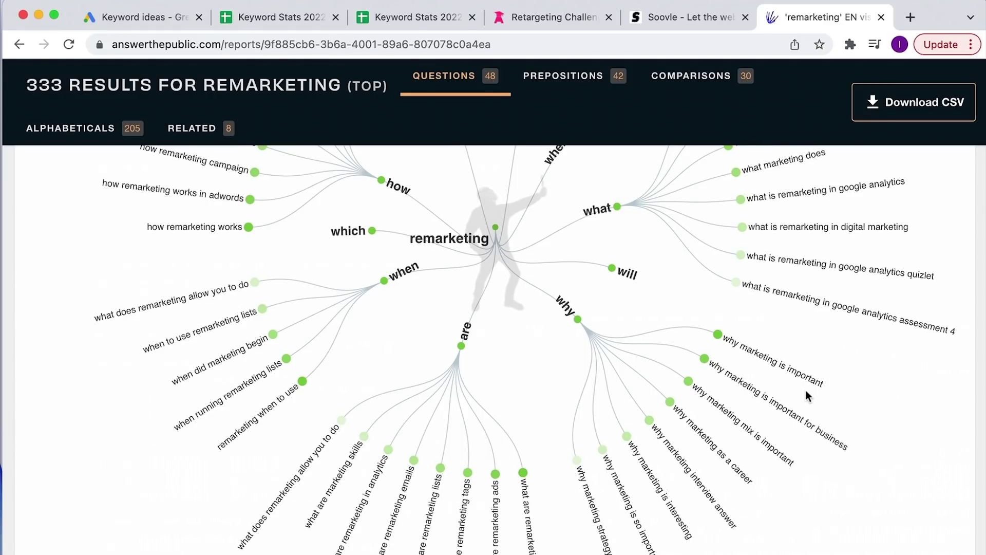
scroll(805, 390, down, 2)
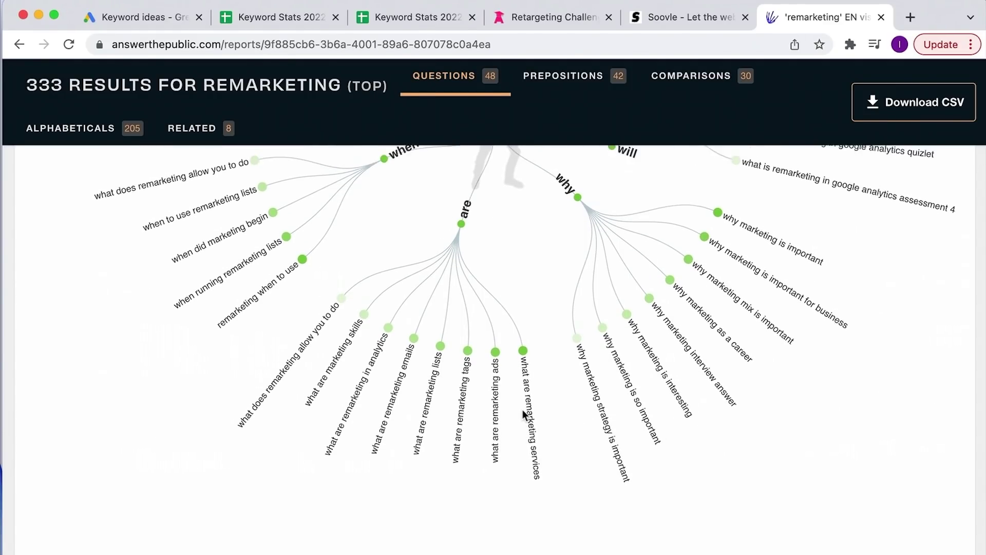
scroll(523, 408, up, 5)
scroll(522, 409, down, 4)
scroll(523, 409, down, 5)
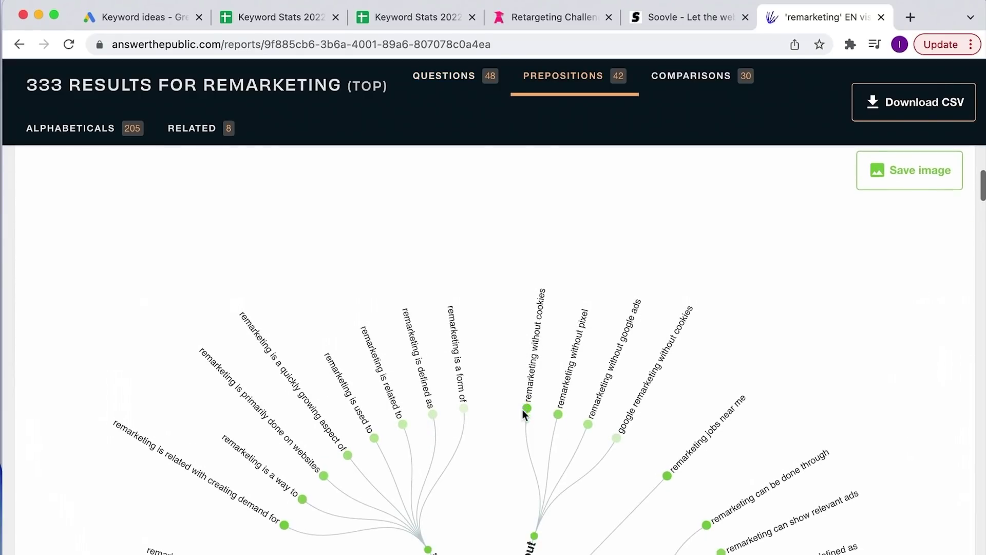
scroll(522, 410, down, 4)
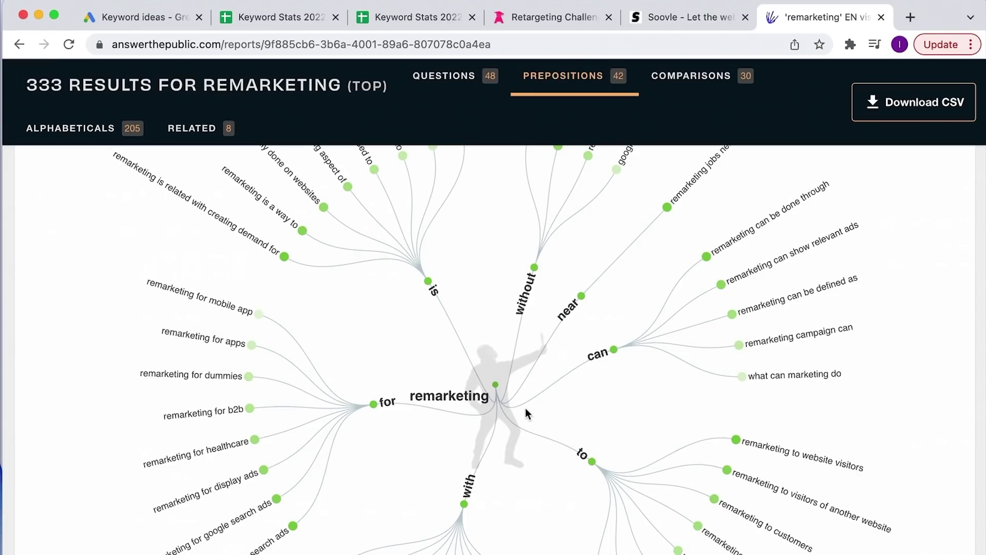
scroll(525, 408, down, 2)
scroll(526, 408, down, 5)
scroll(525, 409, down, 5)
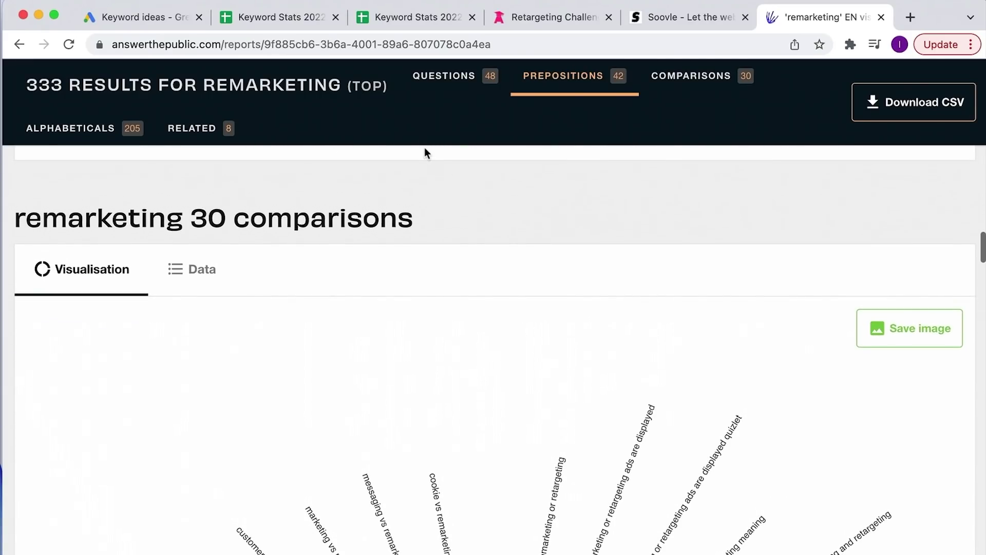
Step: Switch back to the Keyword ideas tab showing the 55 filtered challenge-page ideas
click(140, 21)
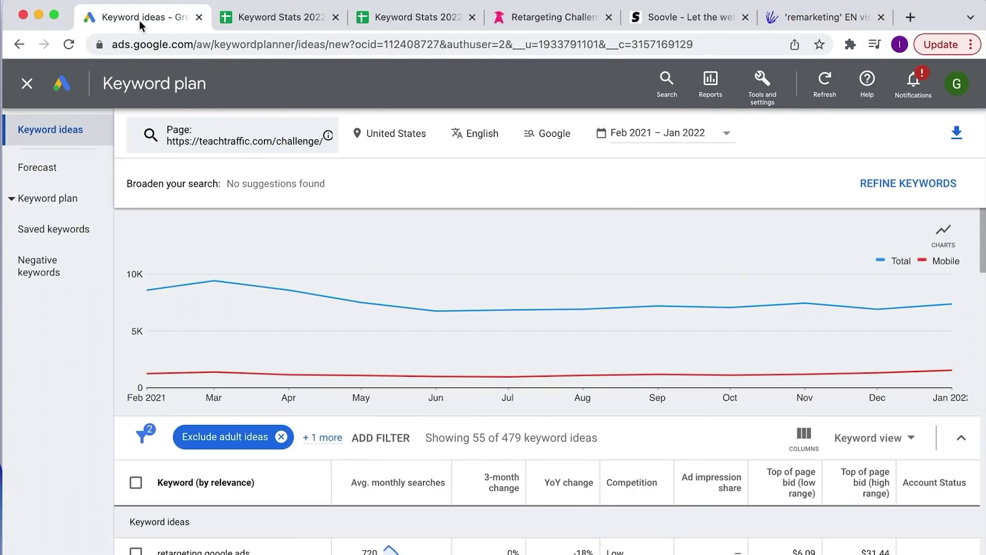